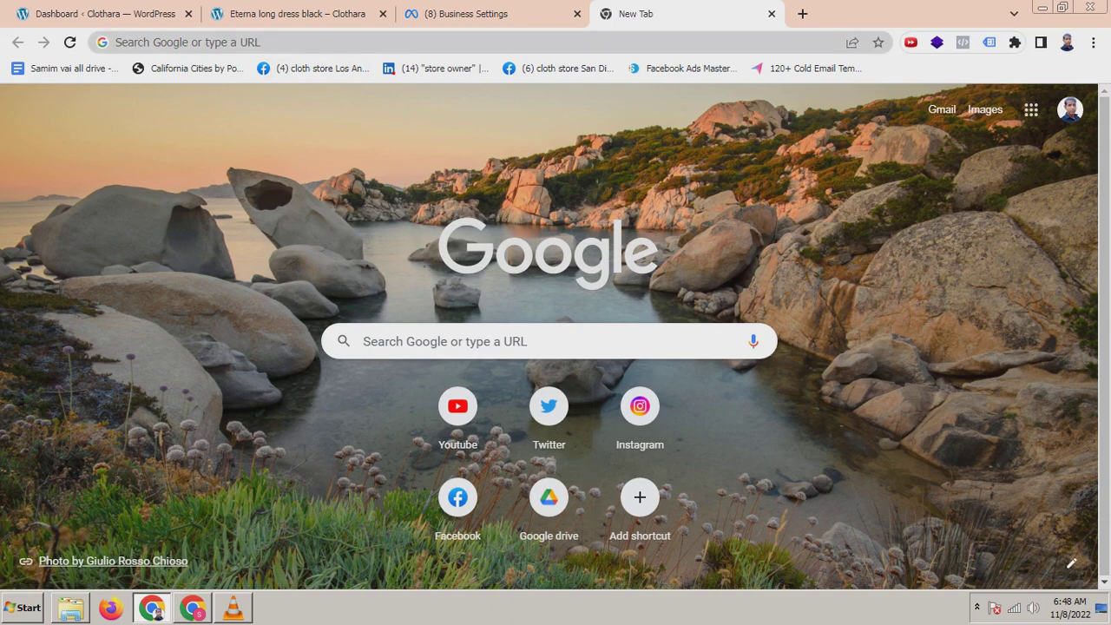
Search Google for Google Tag Manager, open it, and enter Clothara's dev-clothara.pantheonsite.io container
left_click(125, 41)
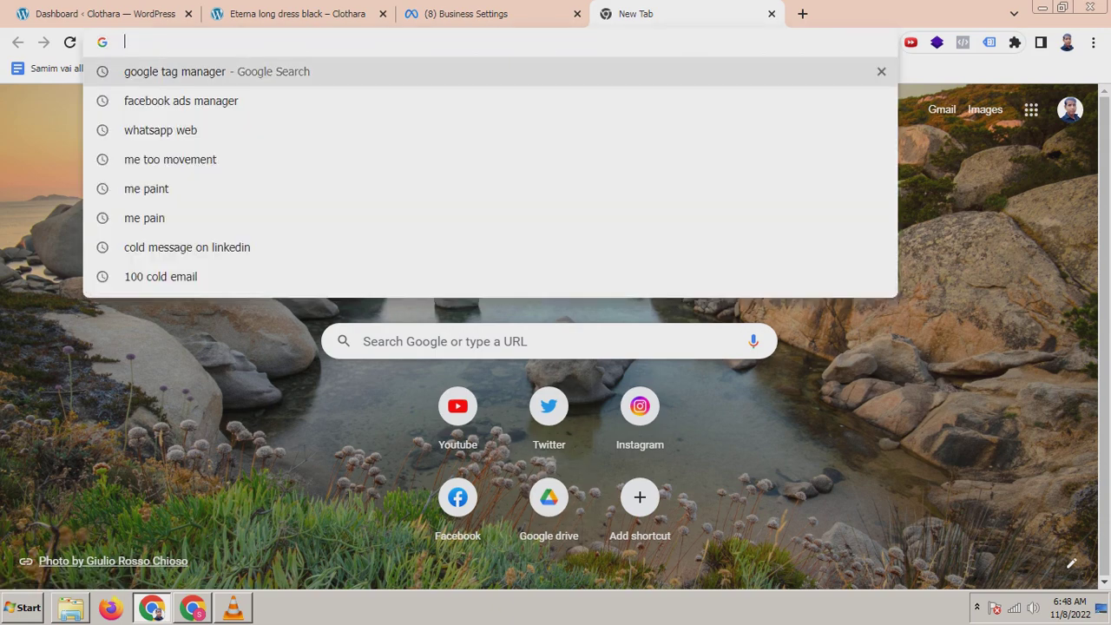
left_click(174, 72)
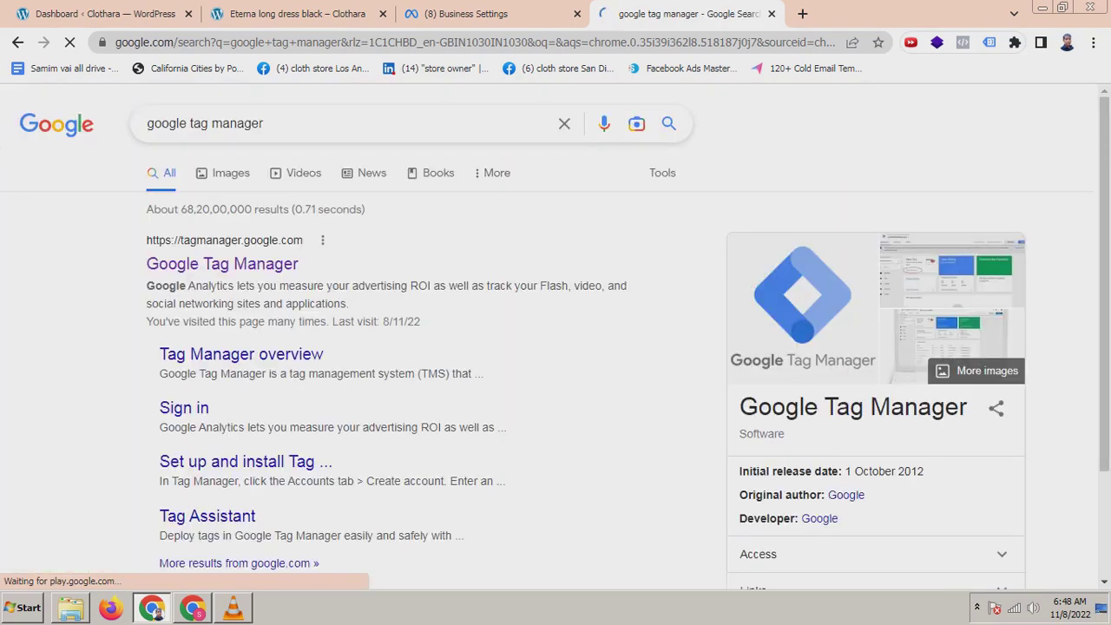
left_click(221, 263)
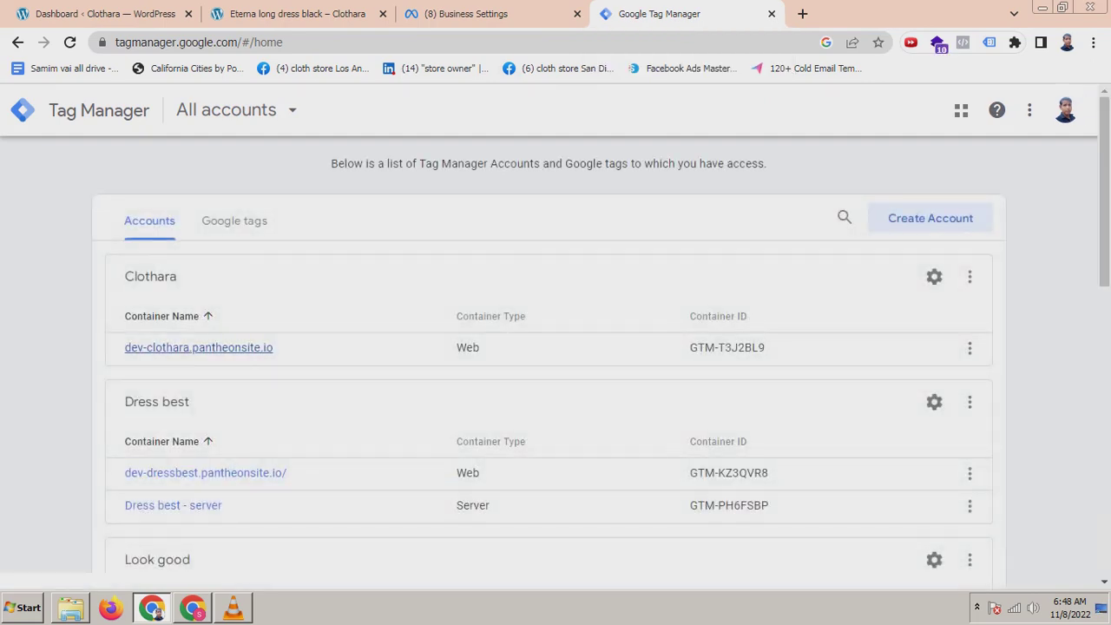
left_click(198, 347)
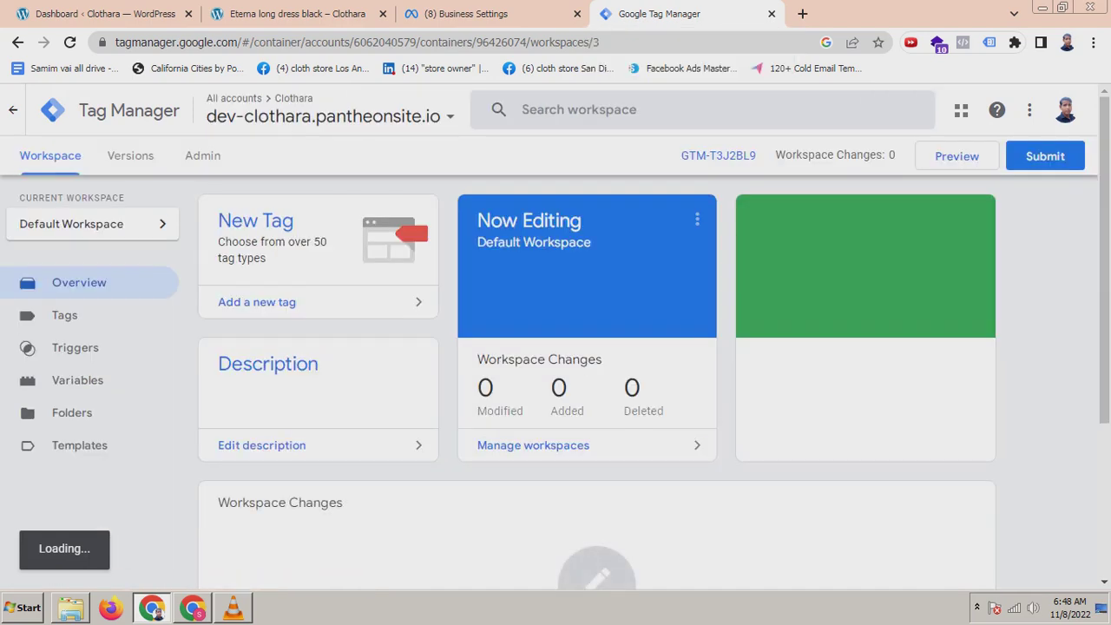
Find the Facebook Pixel tag template by facebookarchive in the community gallery with the search "facebook" and add it to the workspace
left_click(79, 445)
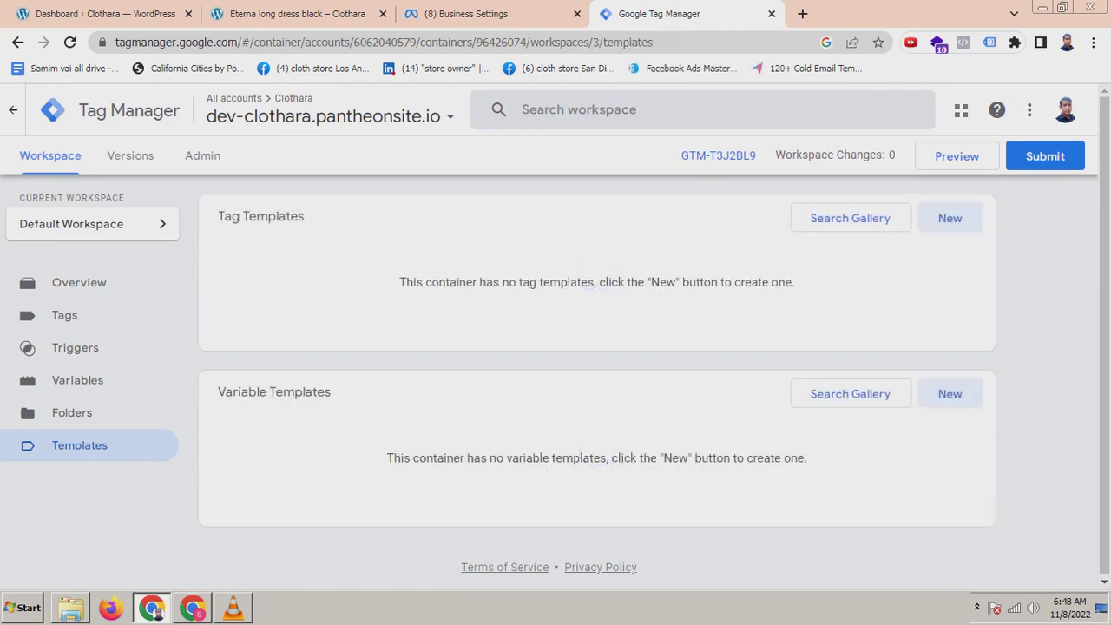
left_click(878, 218)
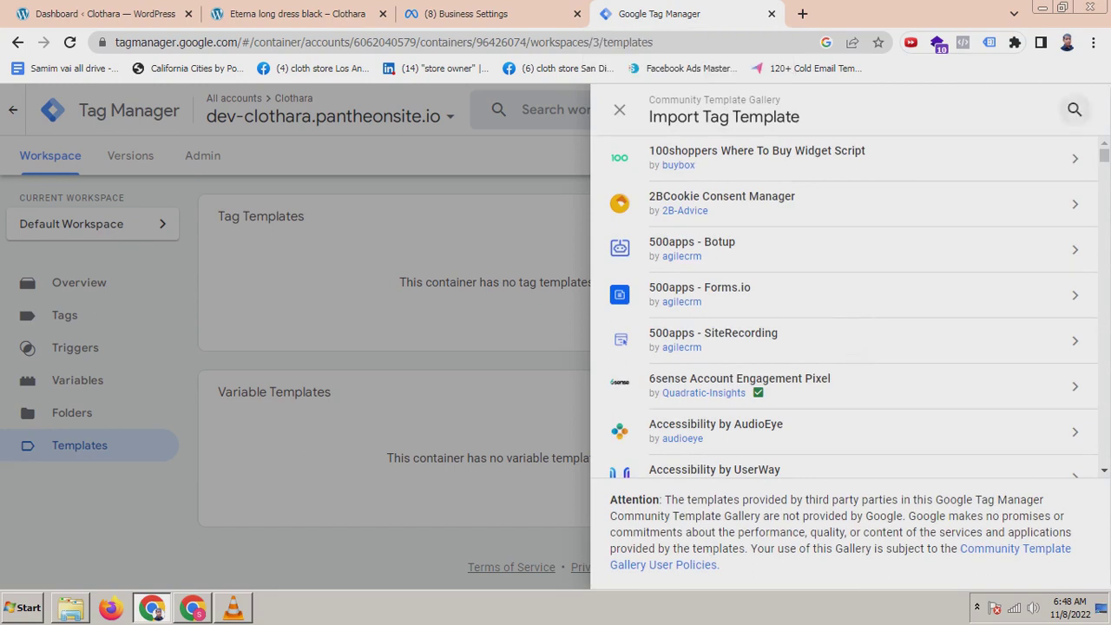
left_click(1074, 109)
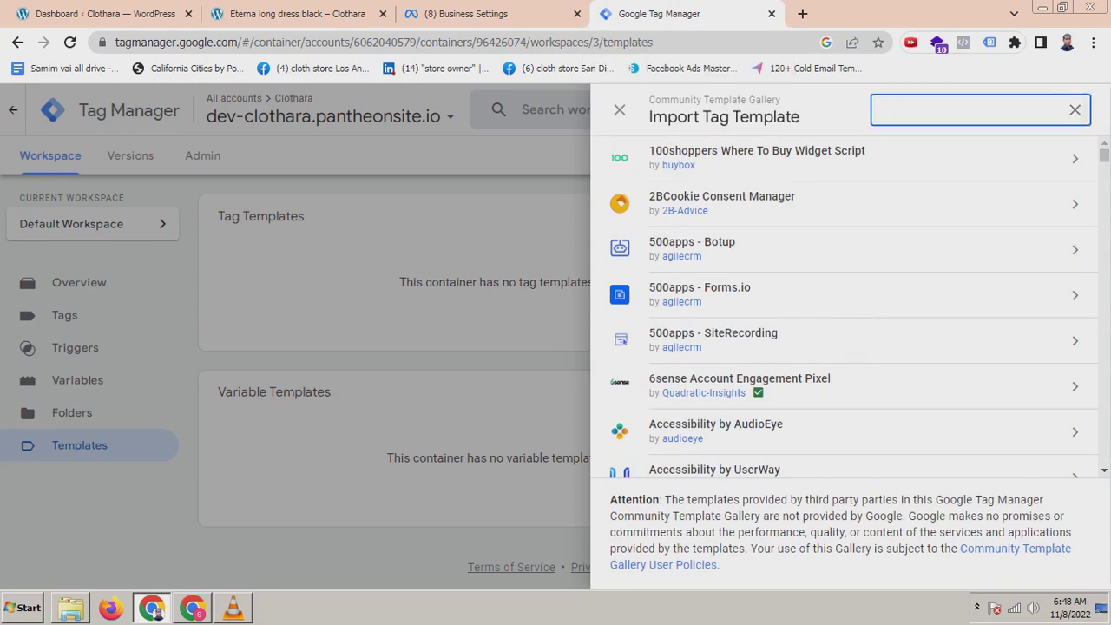
type("fac")
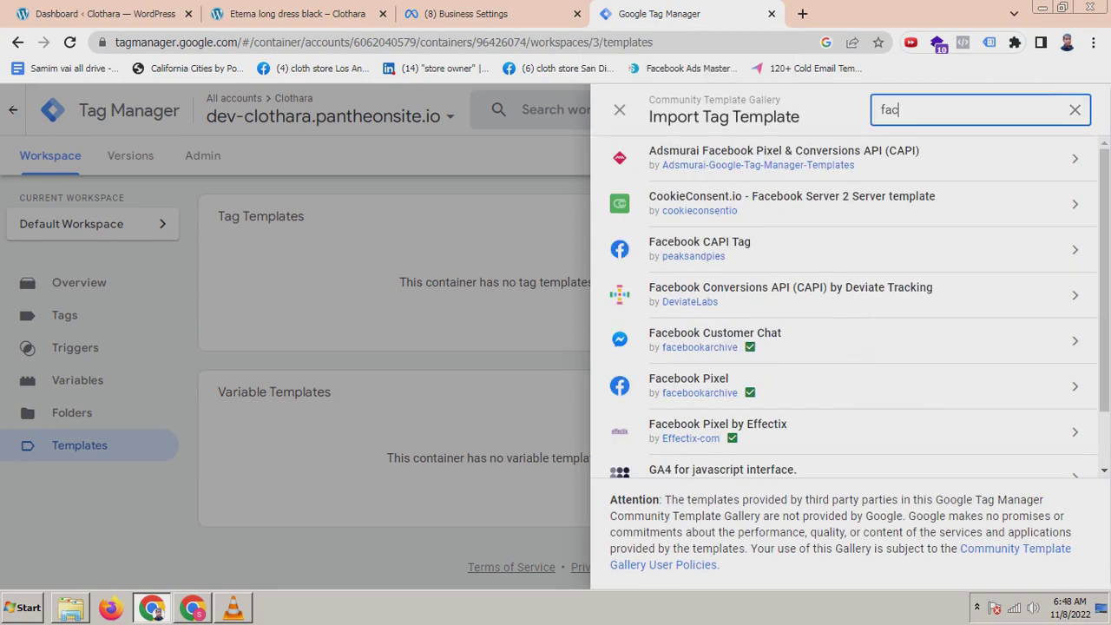
type("ebook")
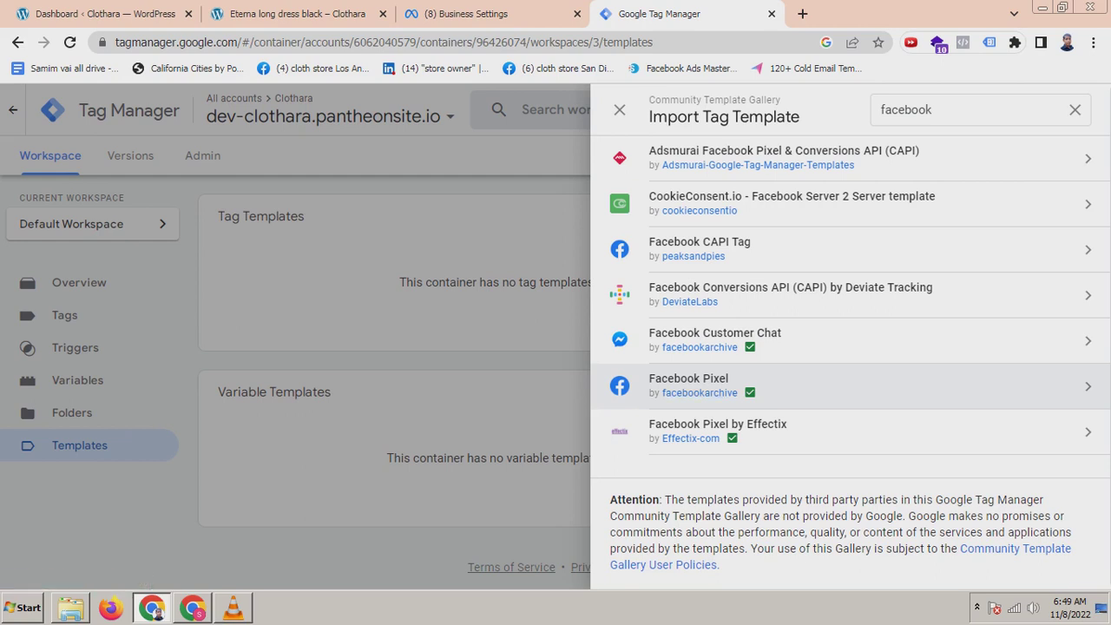
left_click(688, 379)
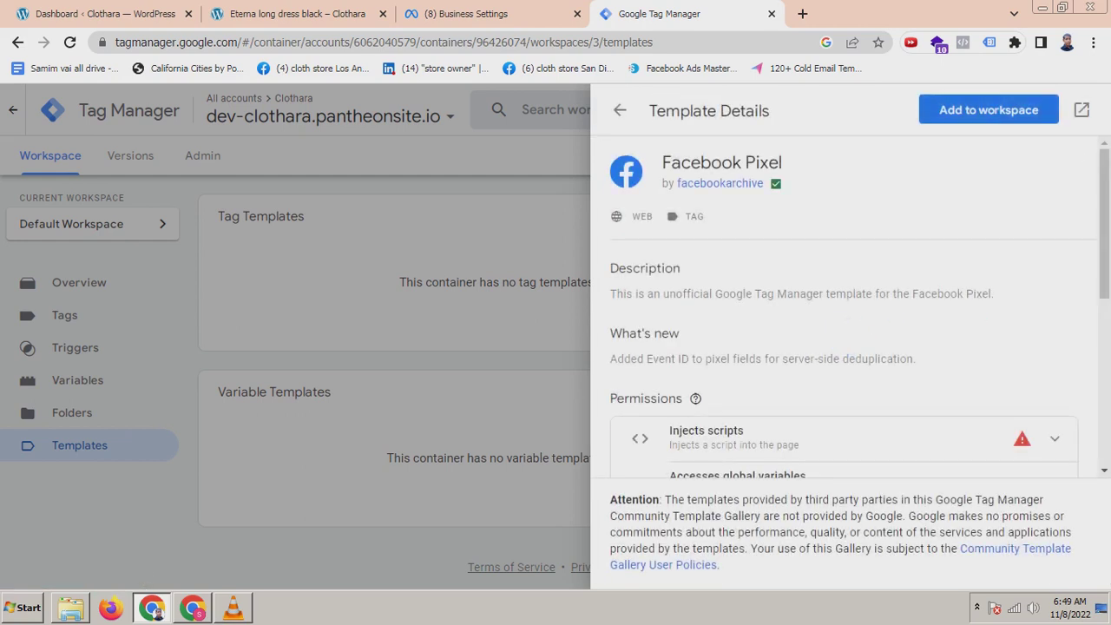
left_click(988, 109)
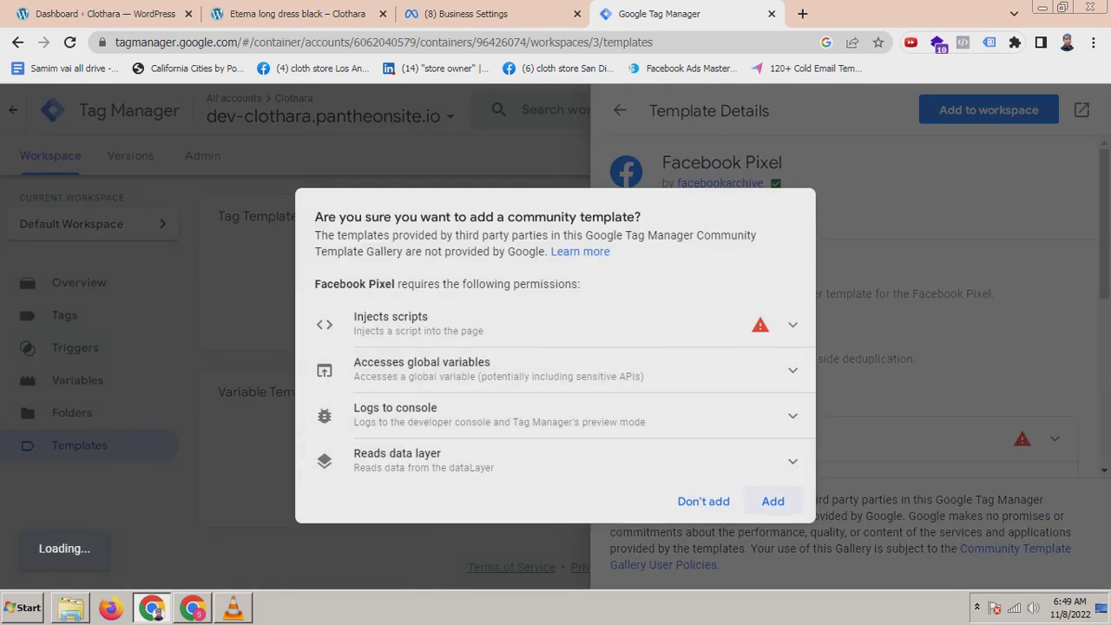
left_click(772, 500)
mouse_move(695, 398)
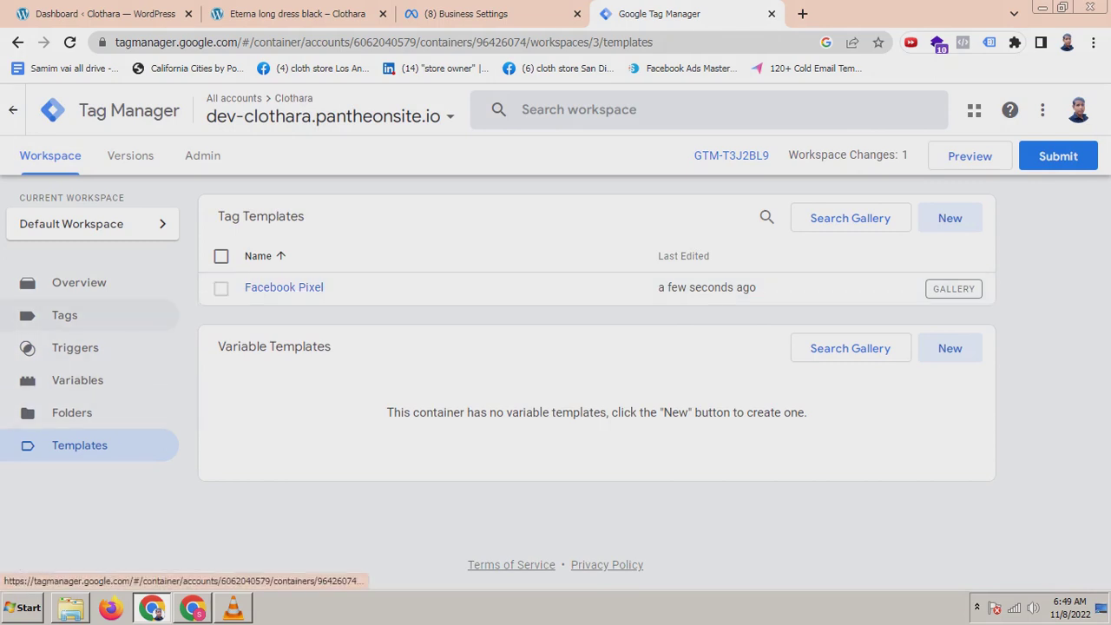
Create a new tag and name it "page view Tag"
left_click(64, 315)
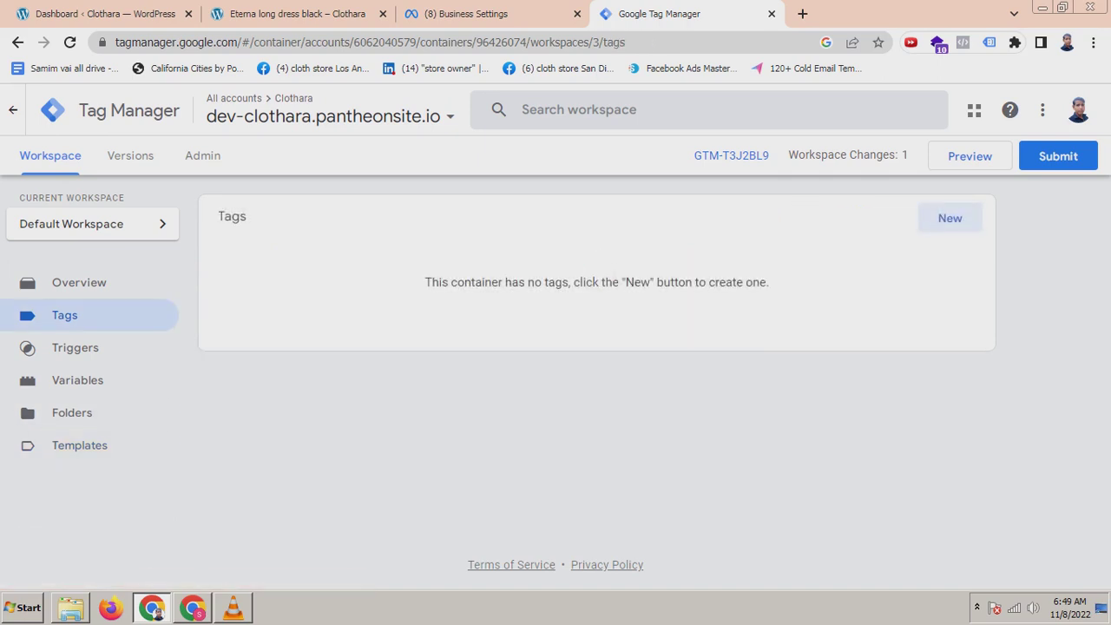
left_click(949, 218)
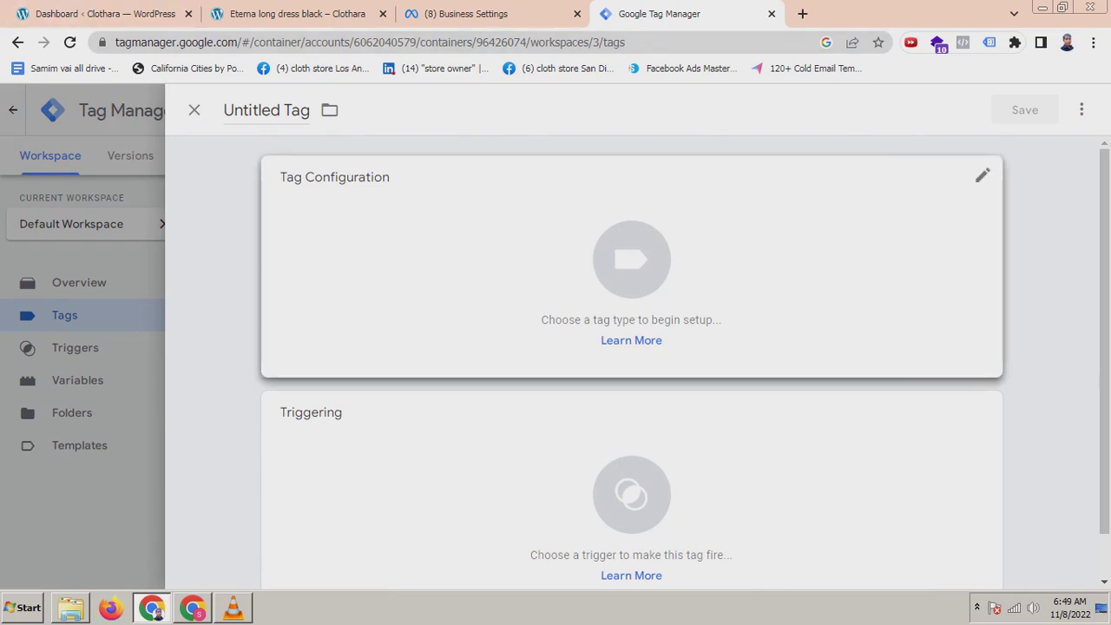
left_click_drag(224, 110, 309, 110)
double_click(252, 111)
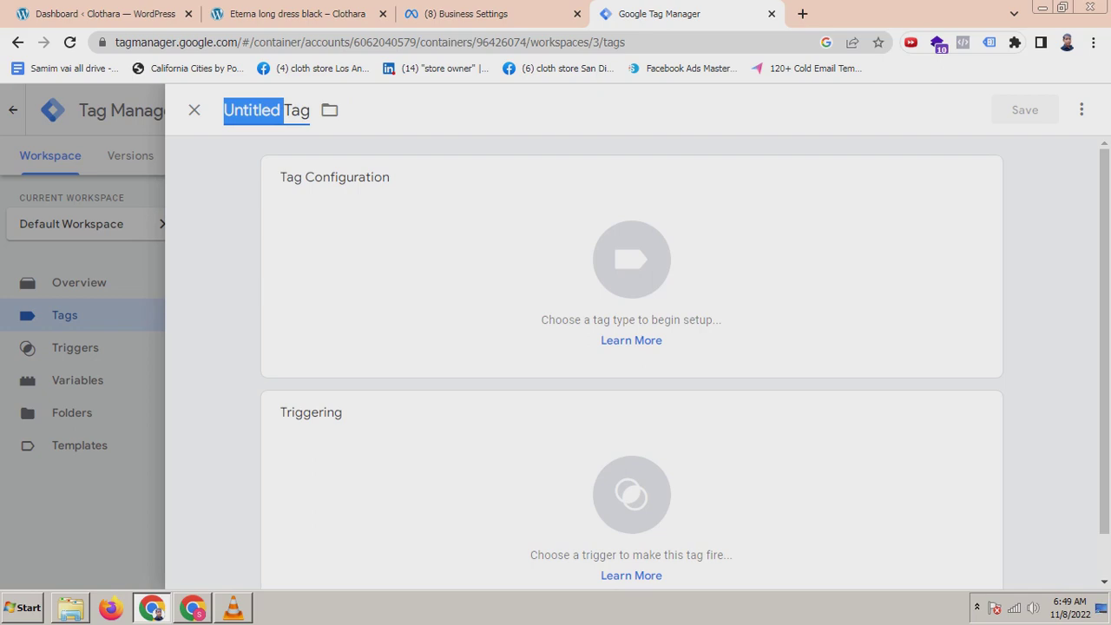
type("page")
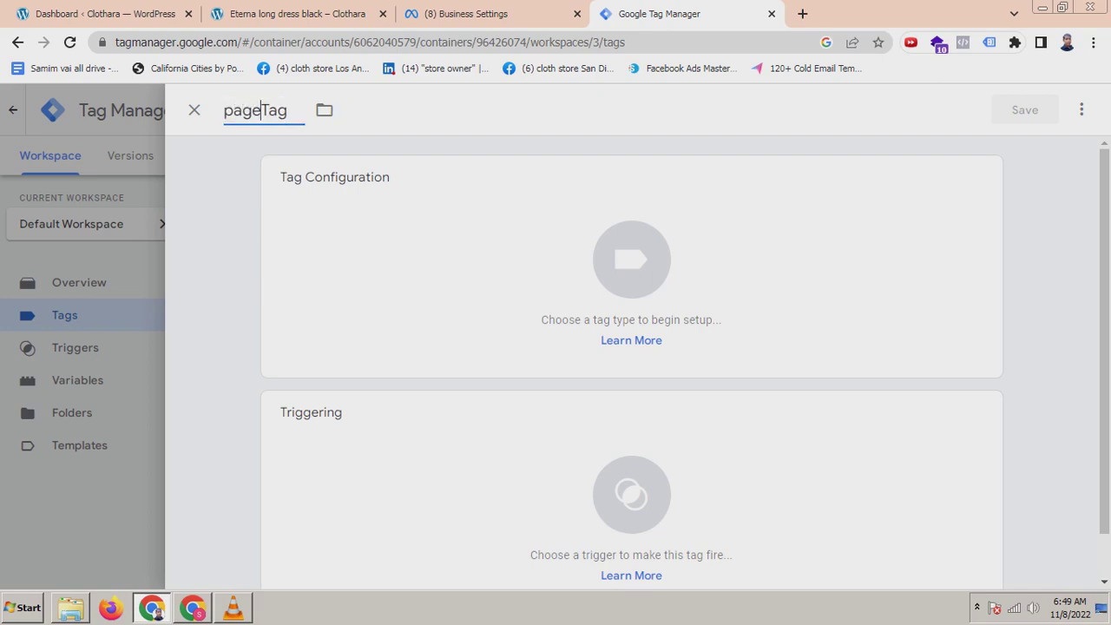
type(" view")
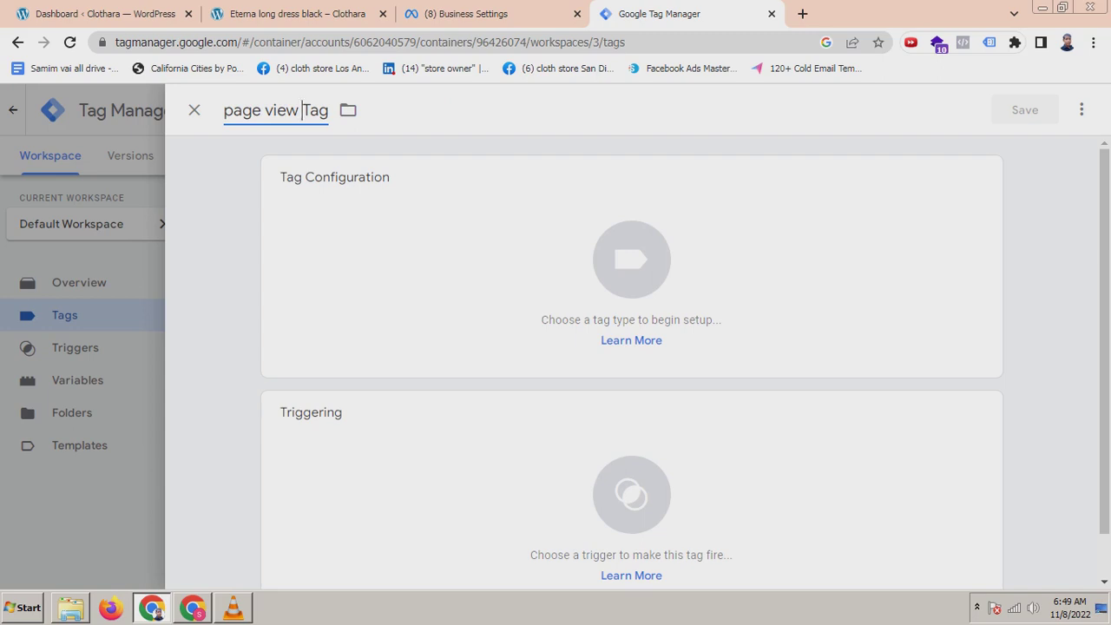
Set the tag type to the custom Facebook Pixel template
left_click(631, 261)
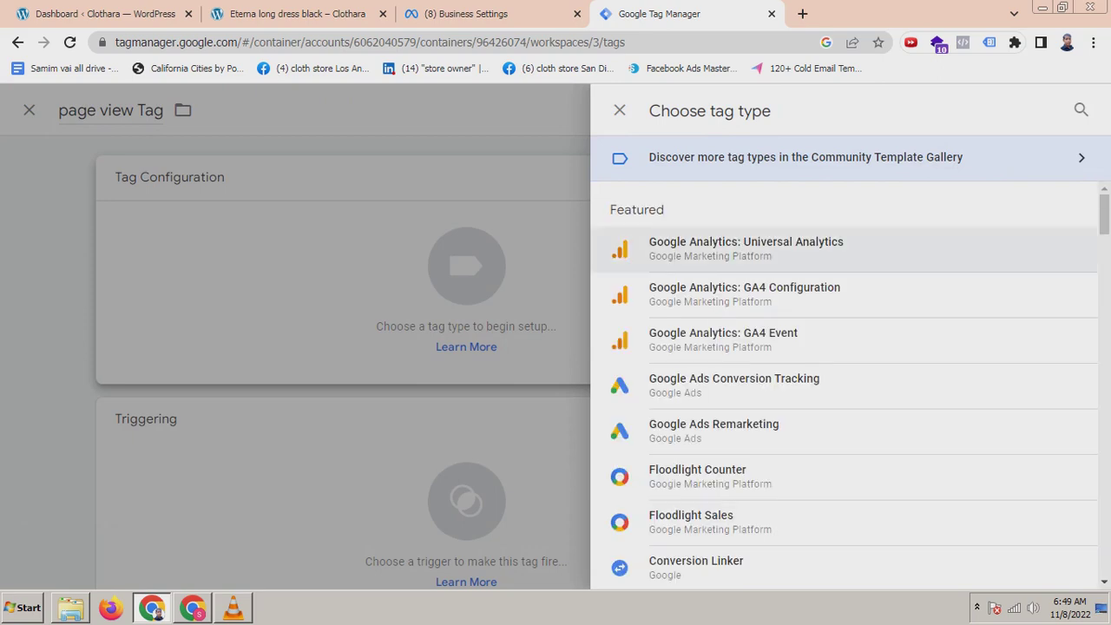
scroll(843, 373, "down", 6)
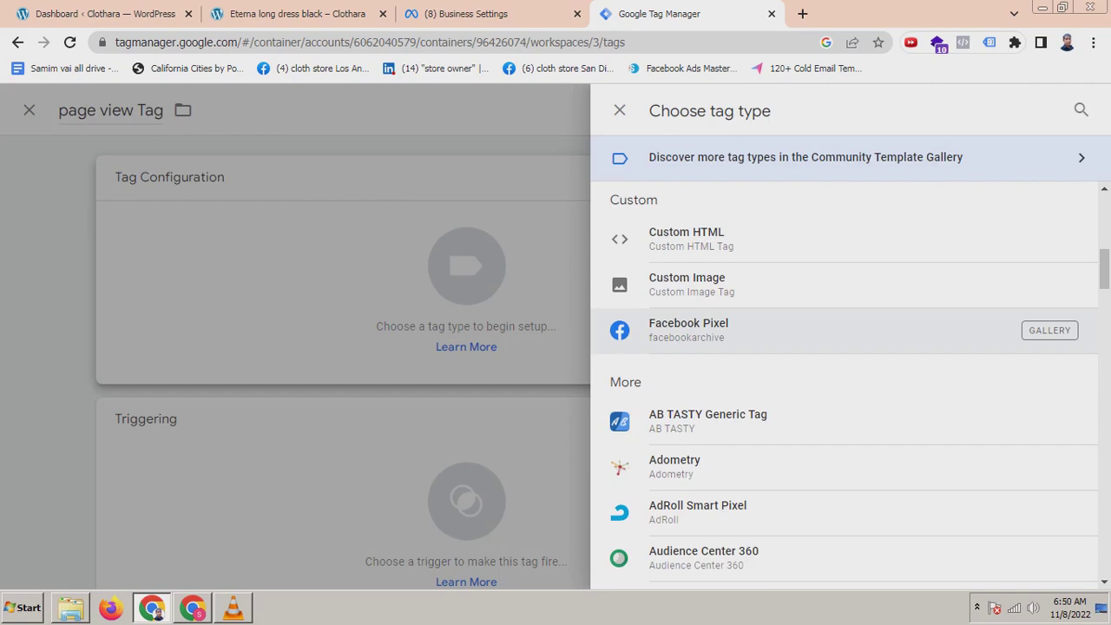
left_click(688, 330)
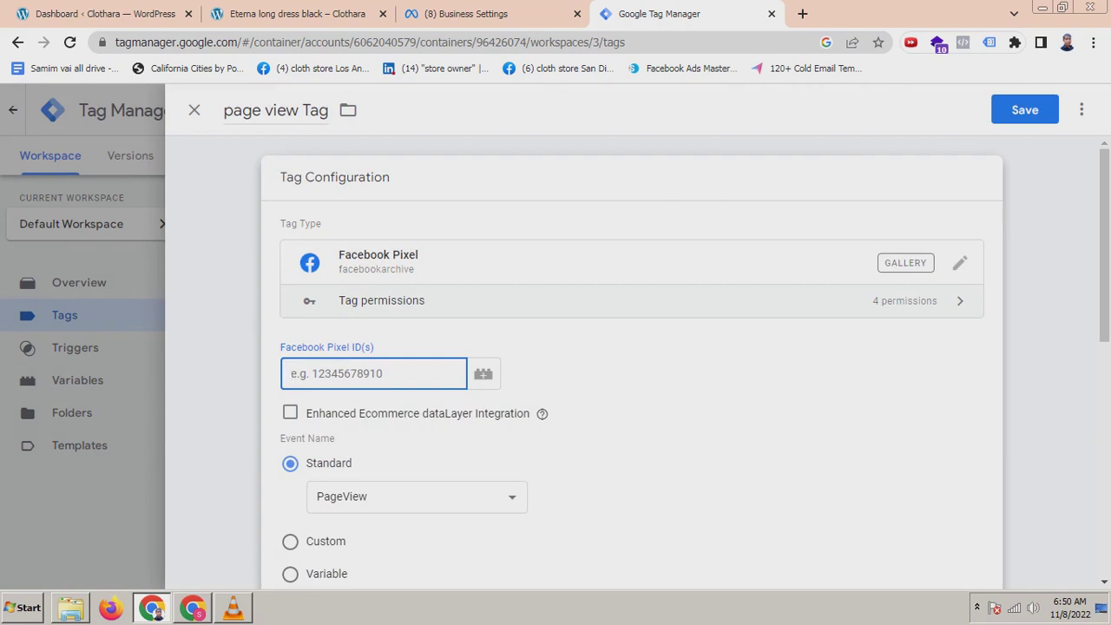
Copy the Clothara pixel's ID from Meta Business settings and paste it as the tag's Facebook Pixel ID
scroll(631, 364, "down", 2)
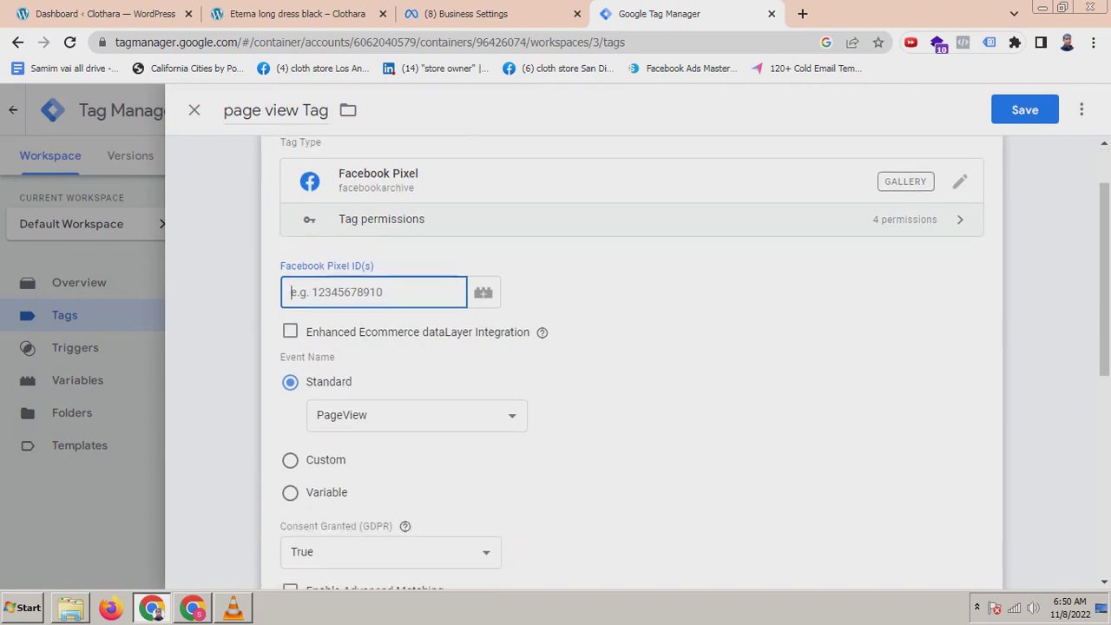
scroll(631, 364, "down", 5)
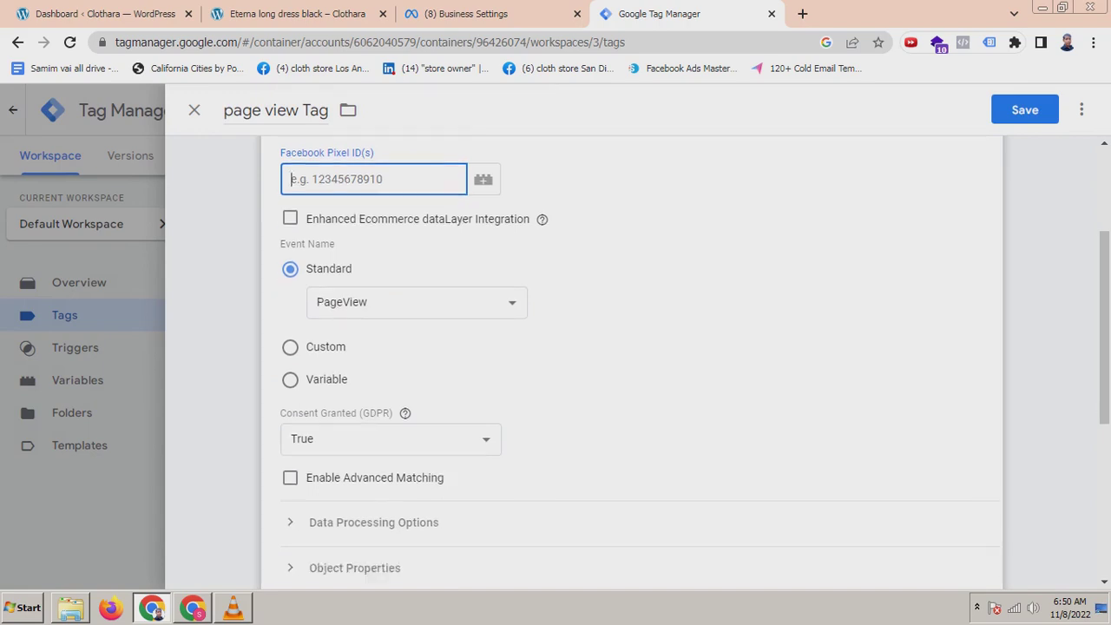
scroll(632, 365, "up", 4)
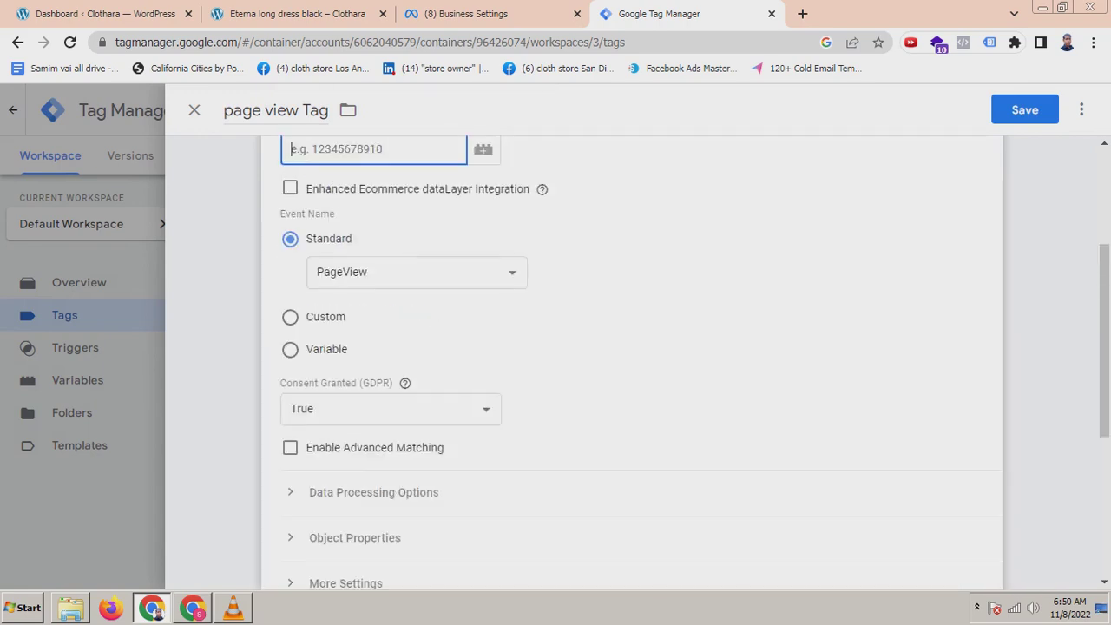
left_click(469, 13)
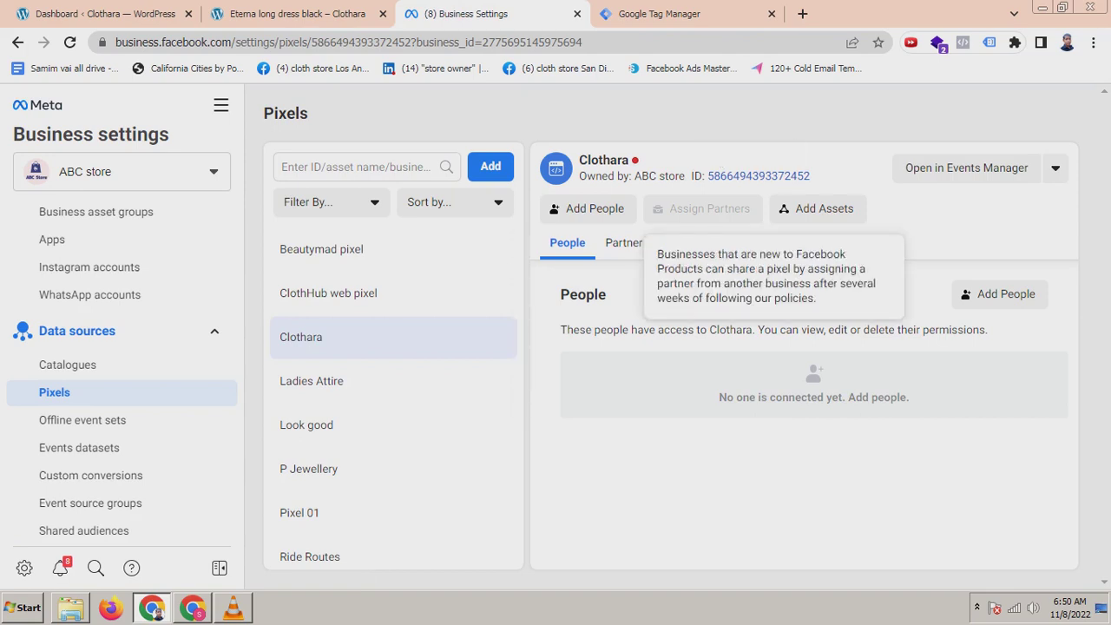
left_click(757, 175)
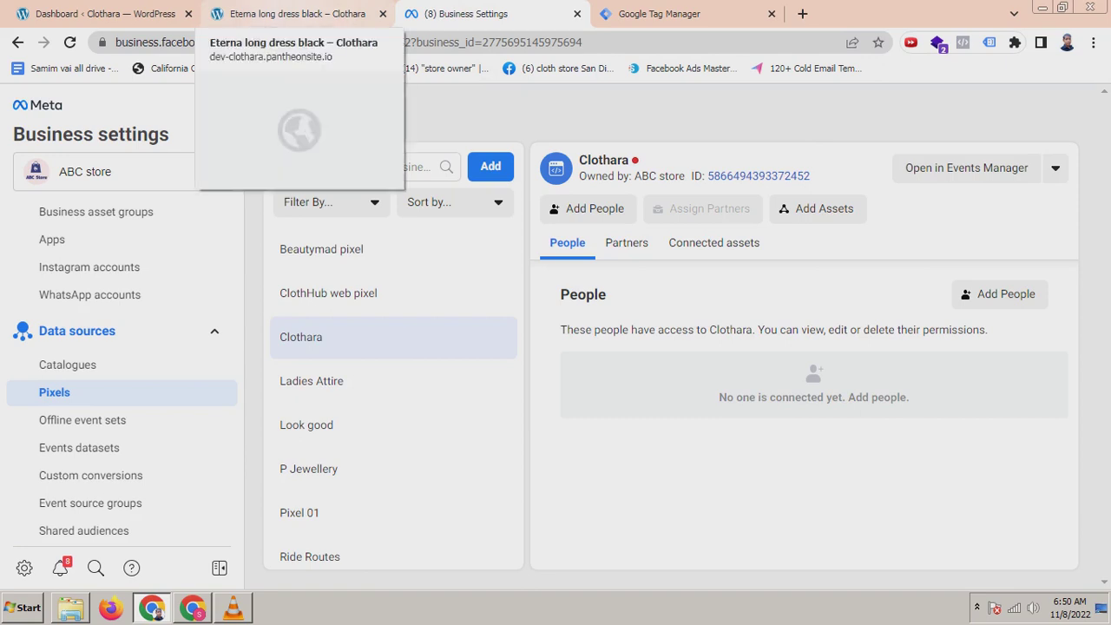
left_click(659, 14)
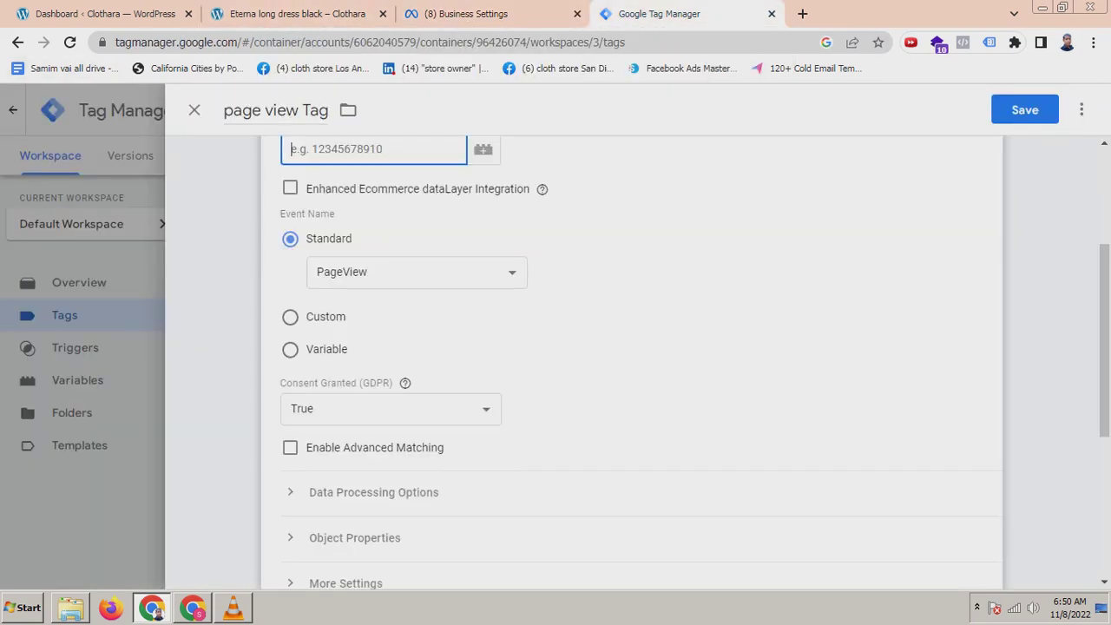
right_click(314, 153)
left_click(342, 247)
scroll(632, 362, "up", 1)
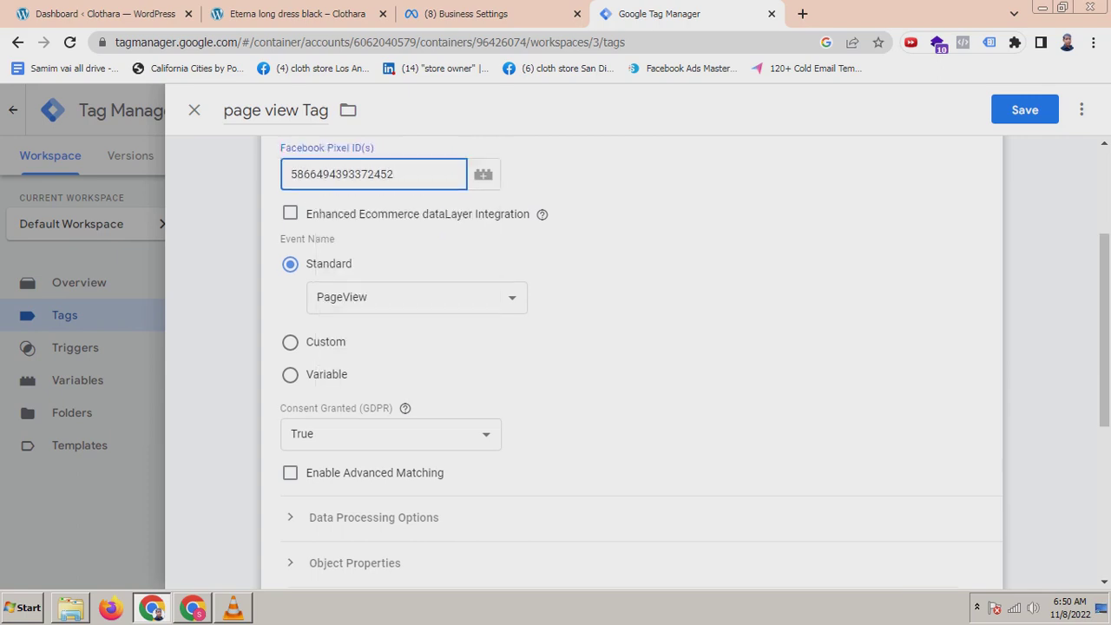
Review the available standard event names for the tag, keeping PageView selected
scroll(632, 363, "down", 2)
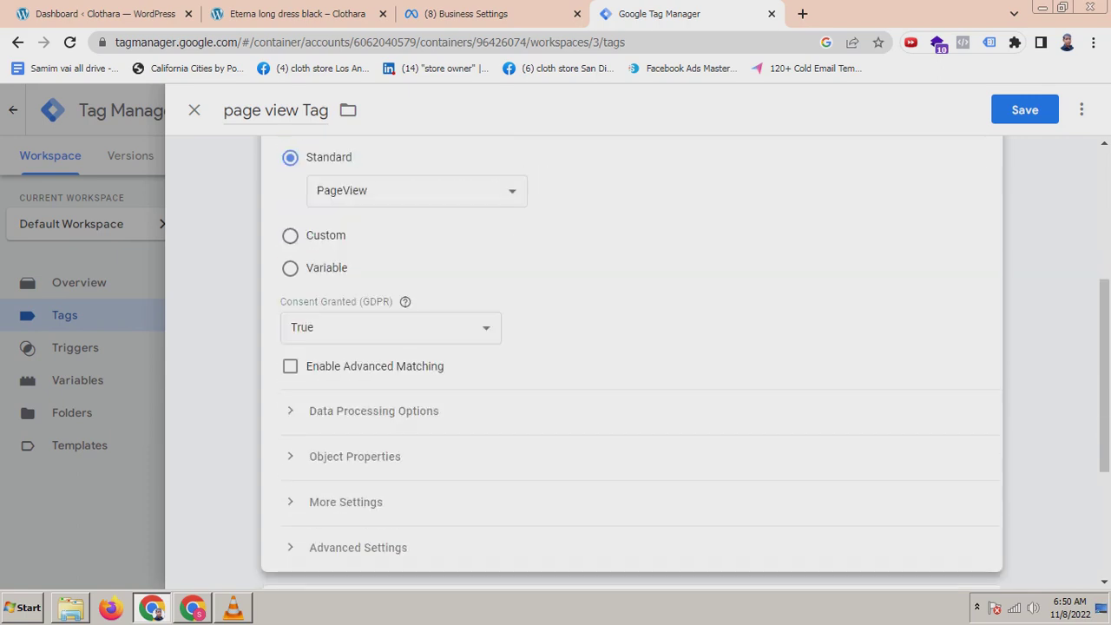
scroll(632, 362, "up", 1)
left_click(415, 272)
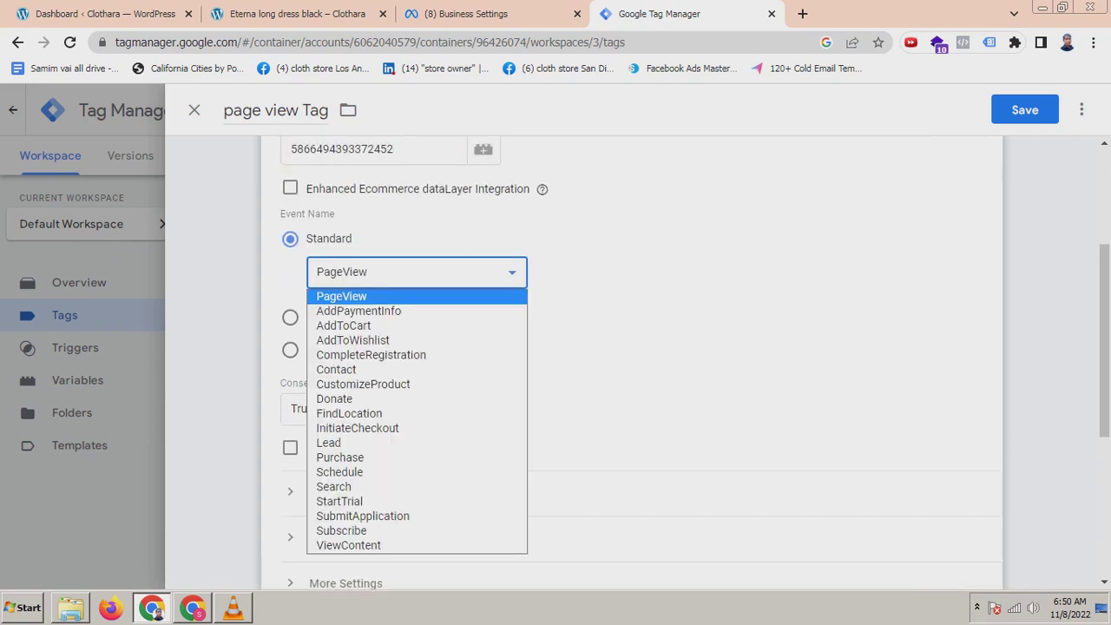
key("Escape")
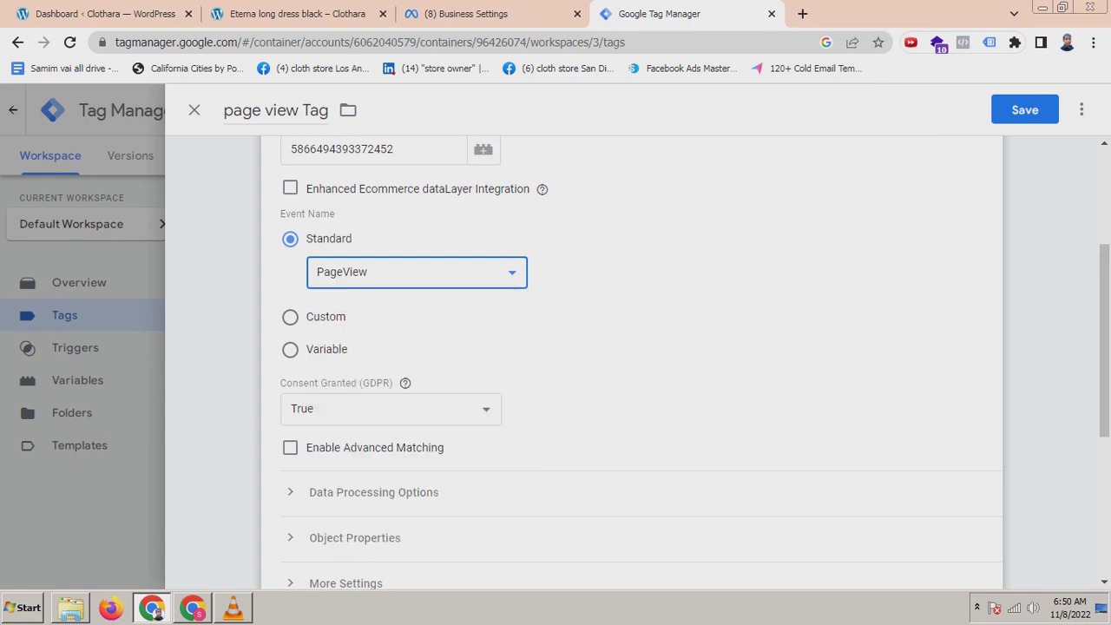
scroll(631, 363, "up", 2)
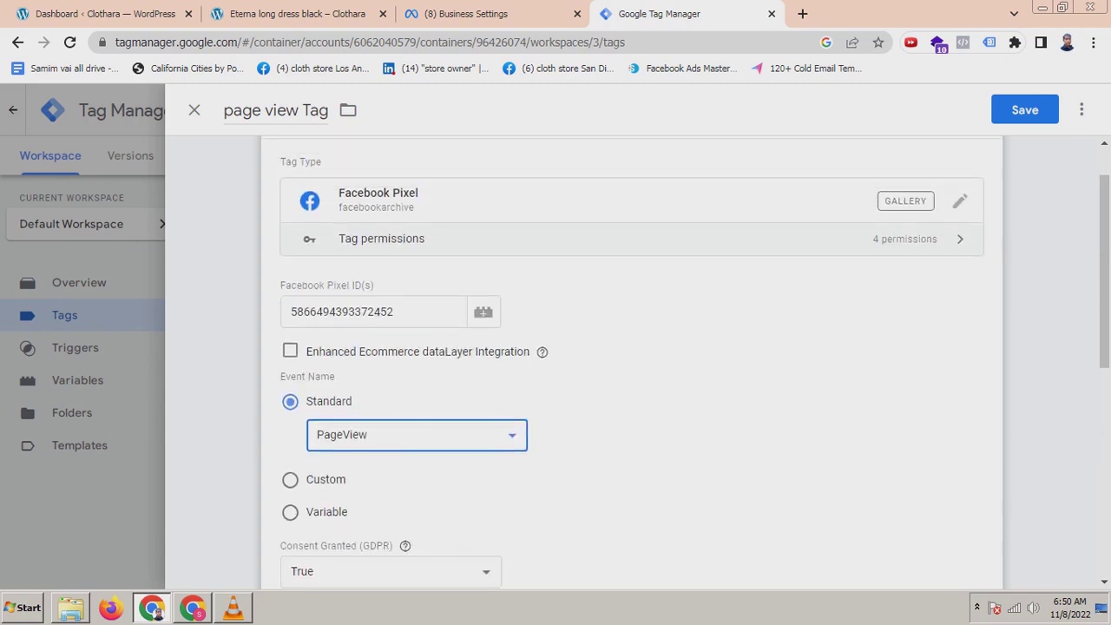
Assign the first available trigger to the page view tag
scroll(632, 362, "down", 5)
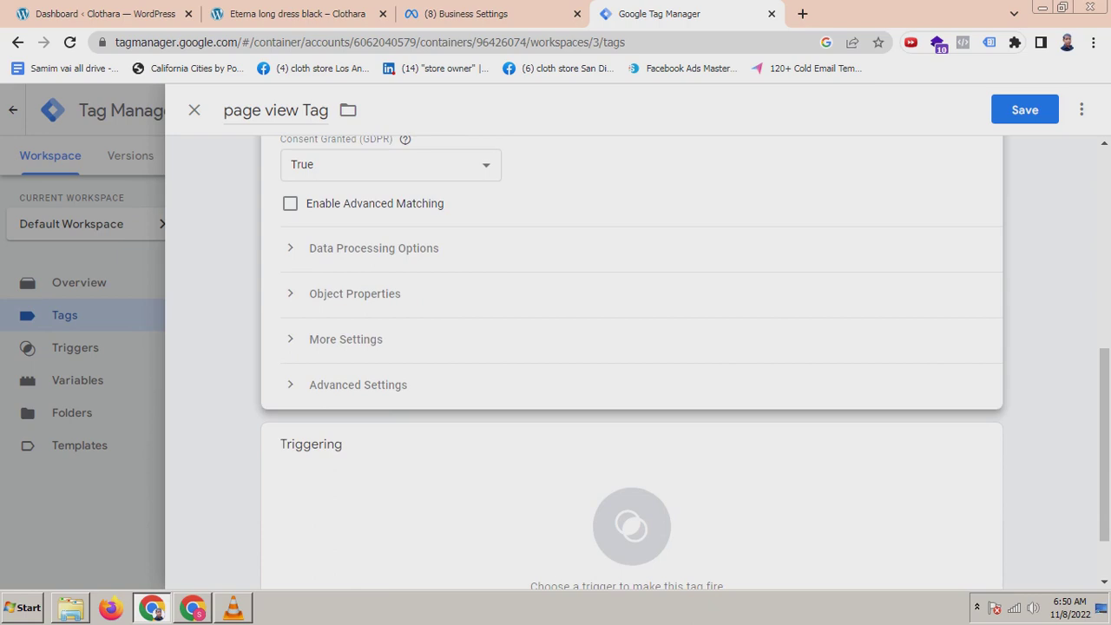
scroll(632, 363, "down", 1)
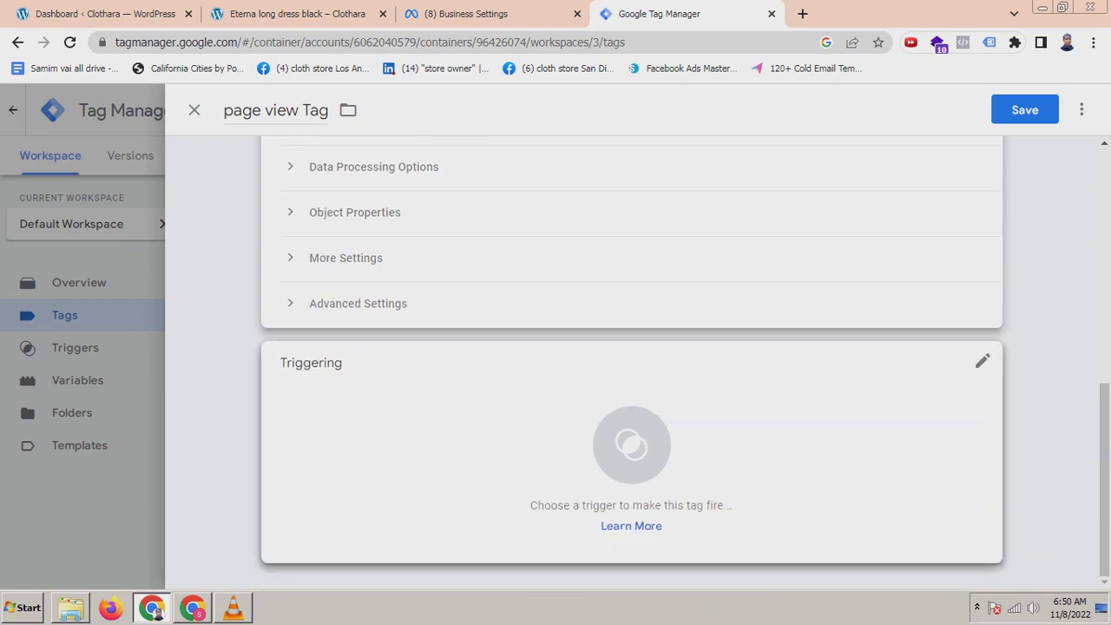
left_click(631, 444)
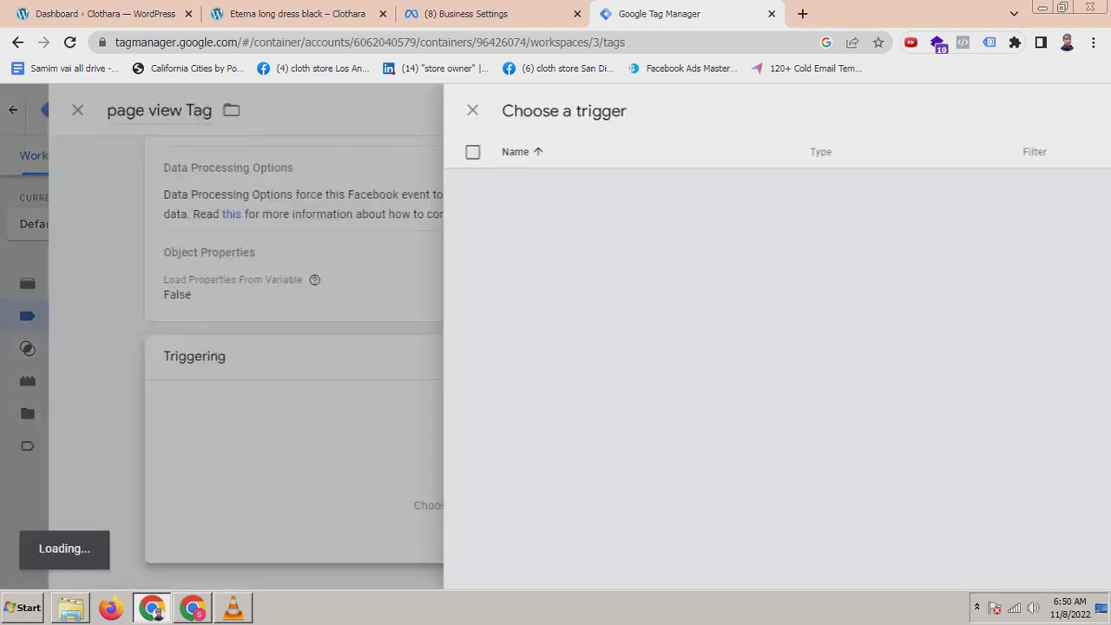
left_click(557, 183)
scroll(632, 362, "up", 3)
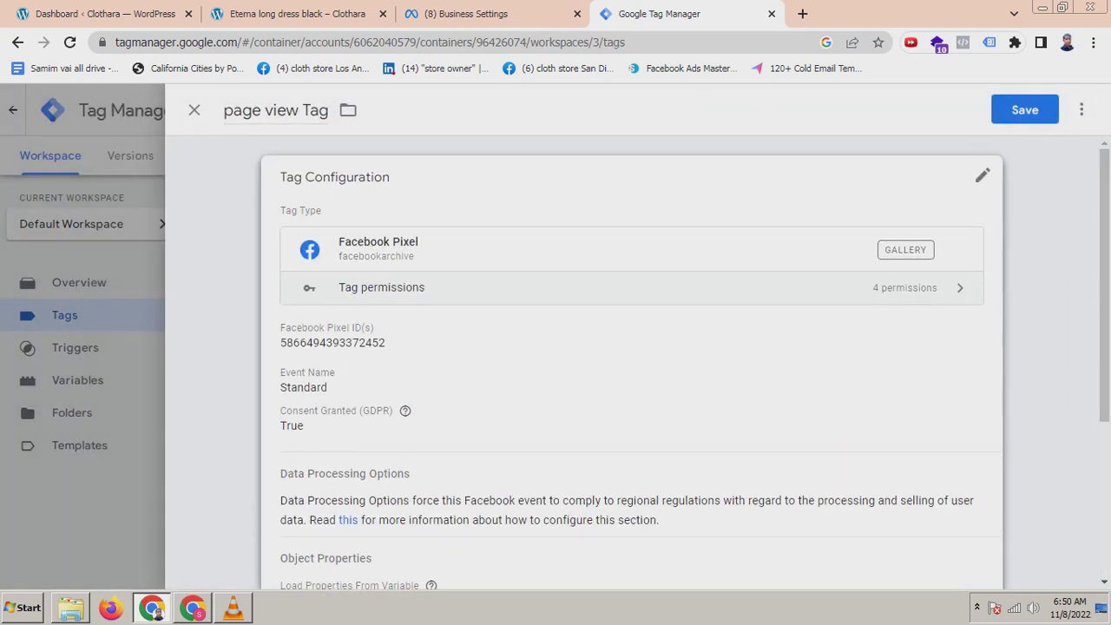
Save the page view tag and publish the workspace changes as a container version named "page view"
left_click(1024, 109)
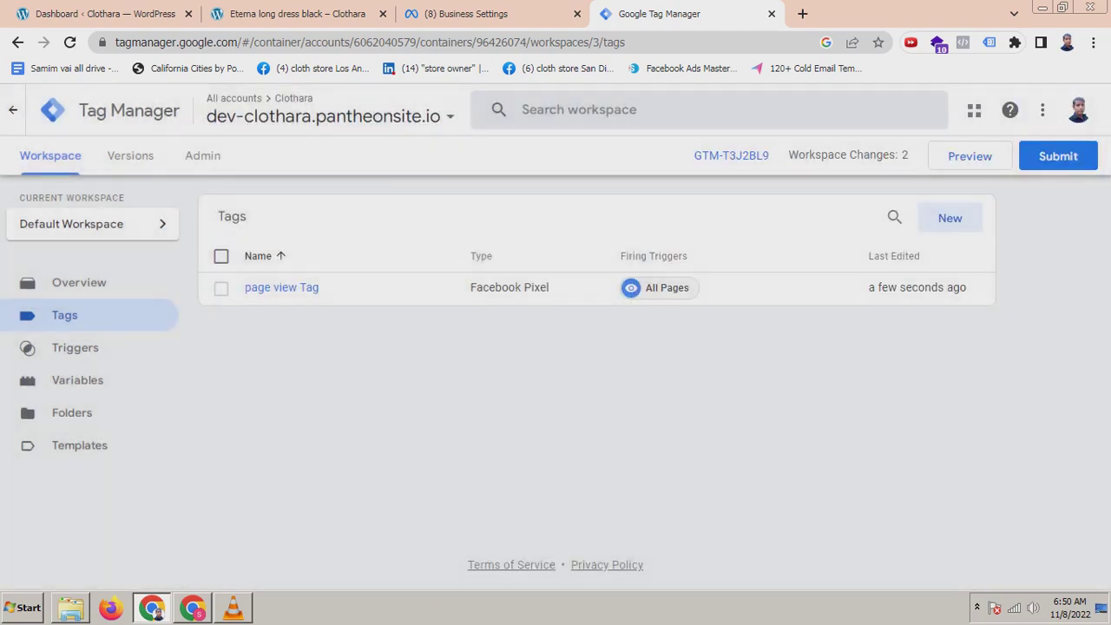
left_click(1058, 156)
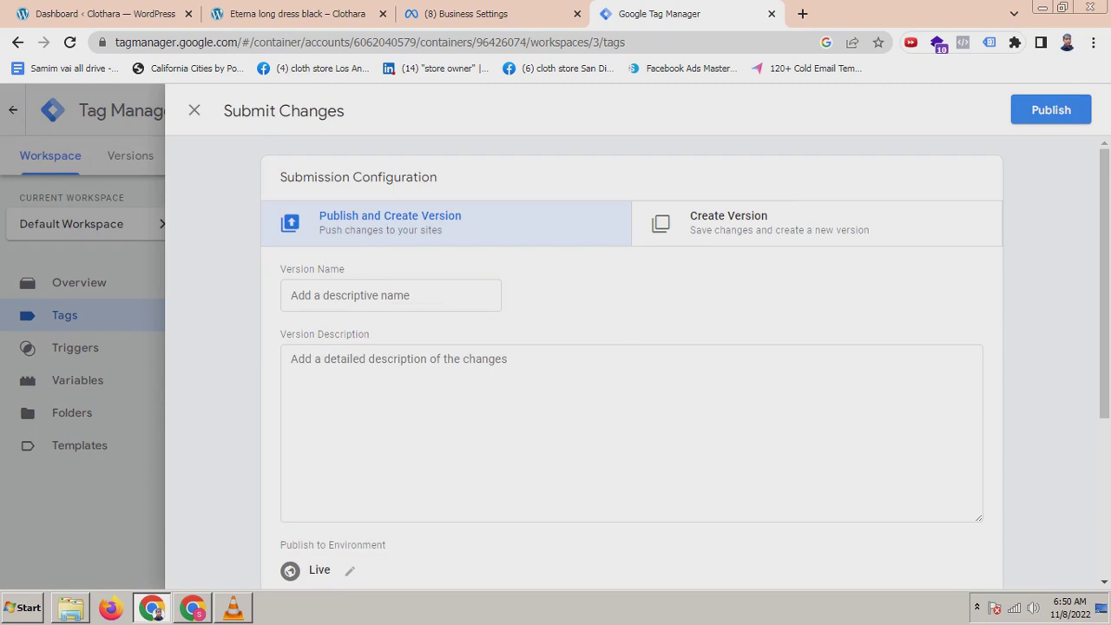
left_click(1051, 110)
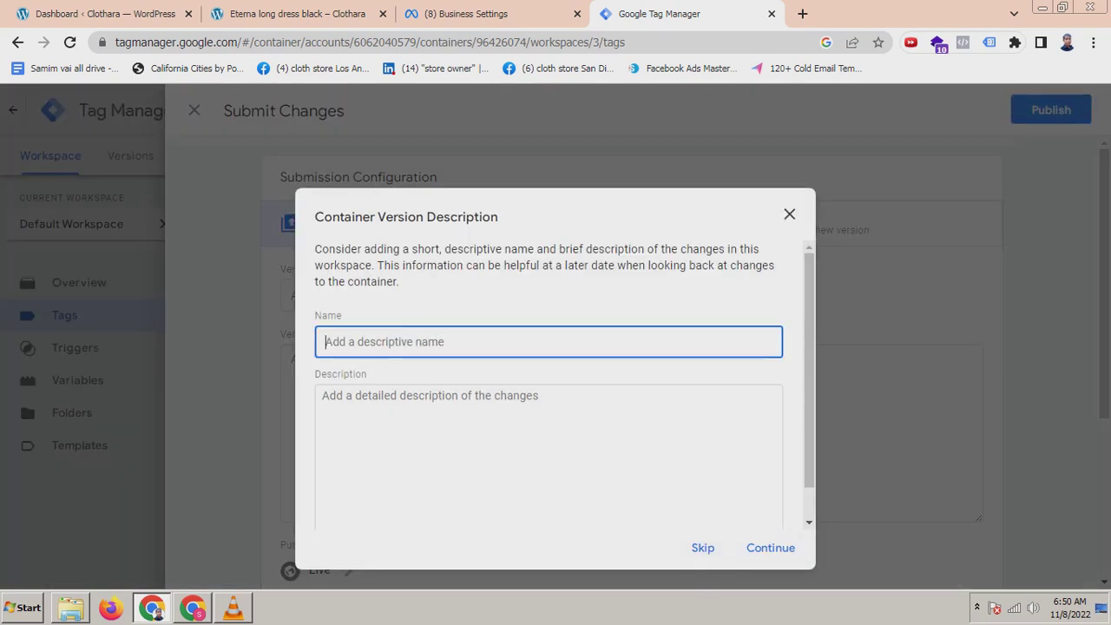
type("page view")
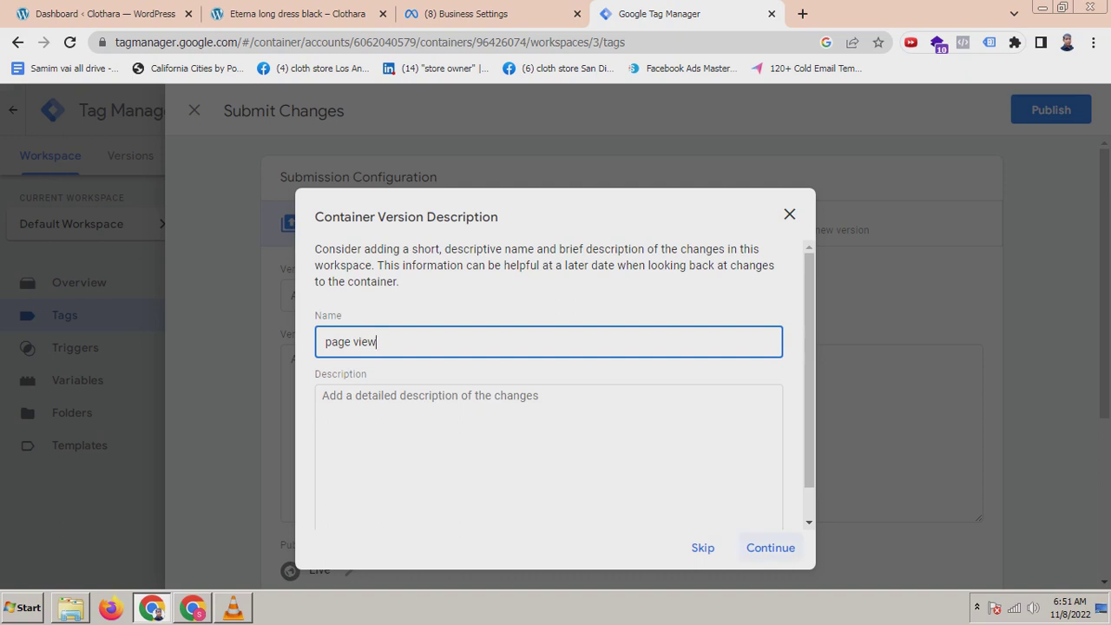
left_click(770, 546)
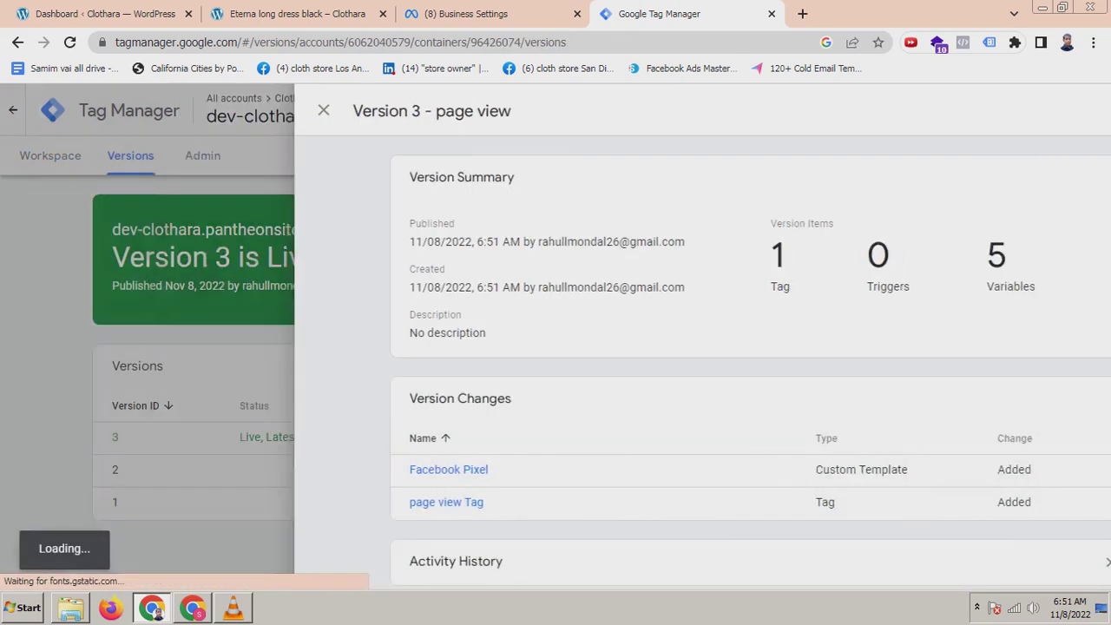
Close the published version's details and return to the container's workspace overview
left_click(323, 110)
left_click(50, 155)
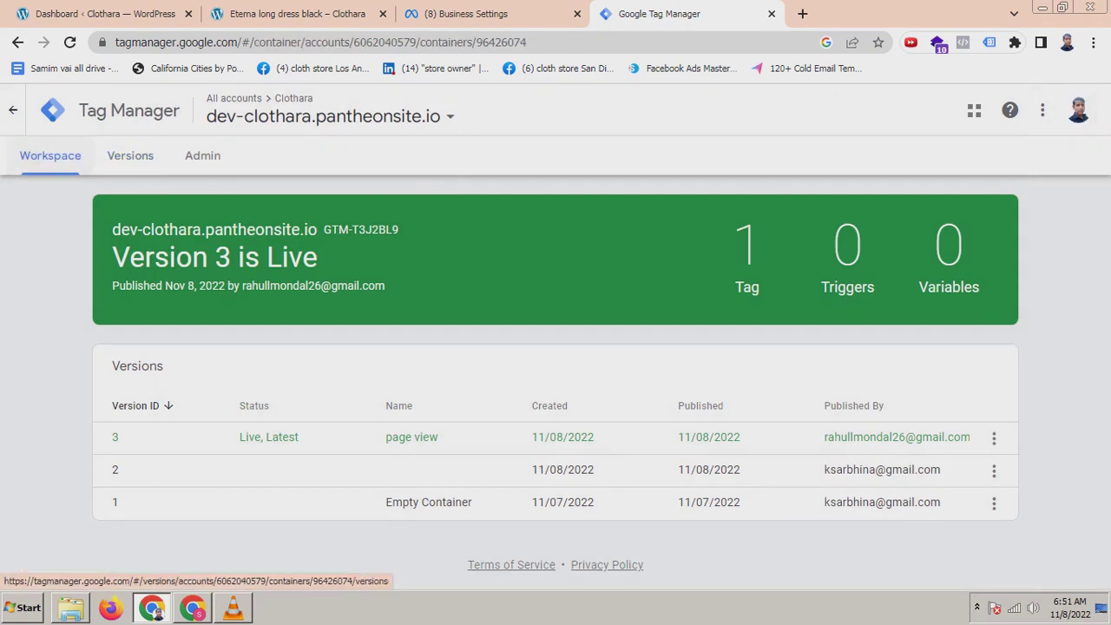
left_click(202, 156)
left_click(50, 155)
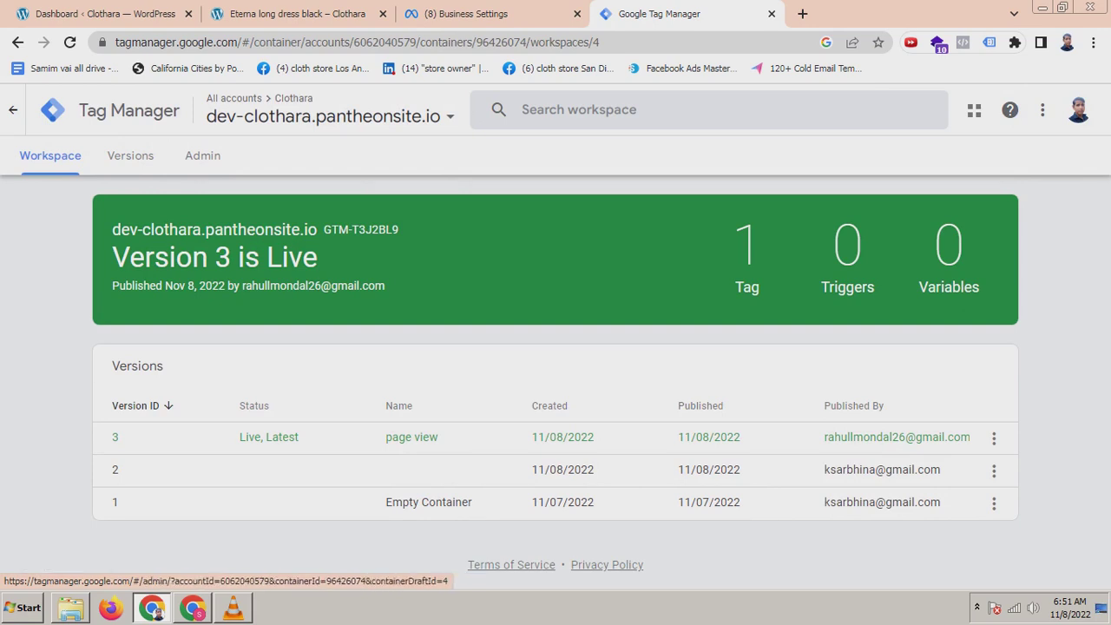
left_click(202, 156)
left_click(49, 155)
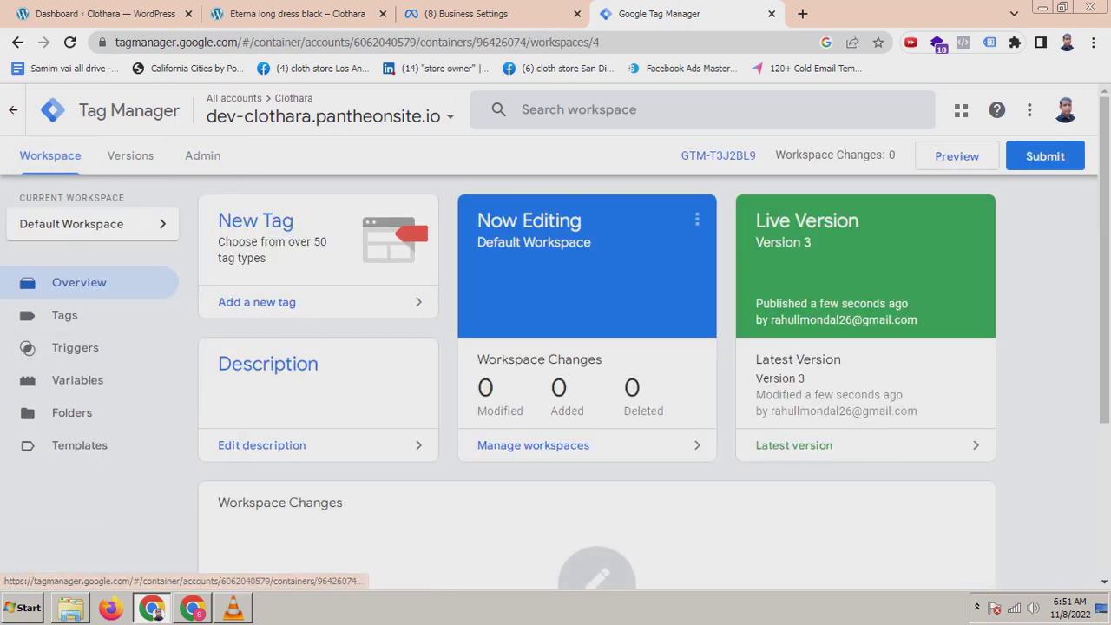
left_click(955, 155)
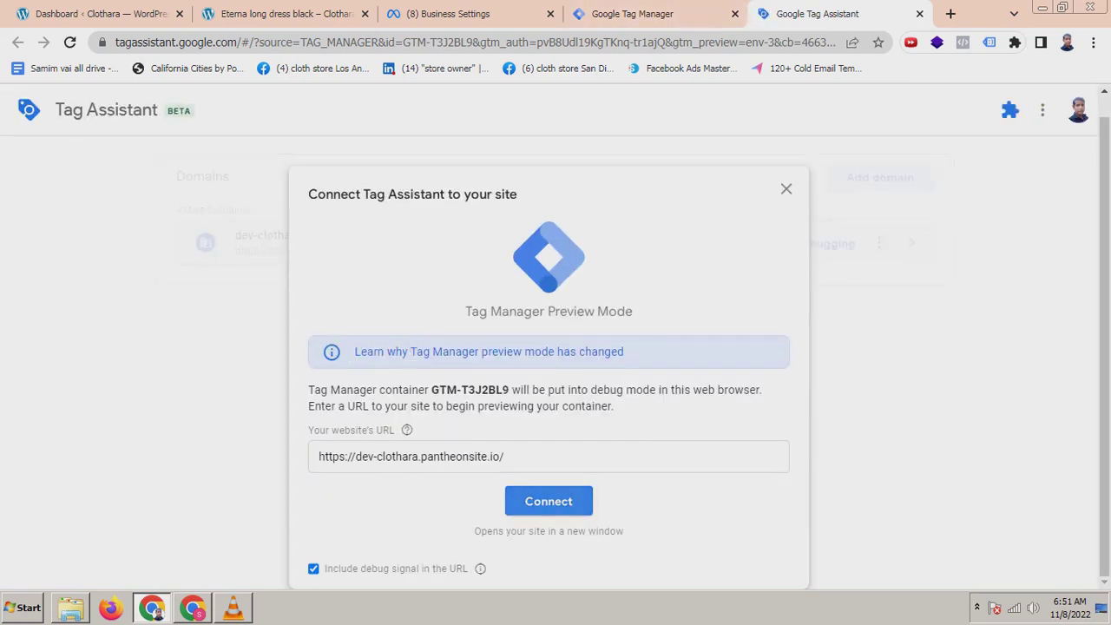
left_click(547, 501)
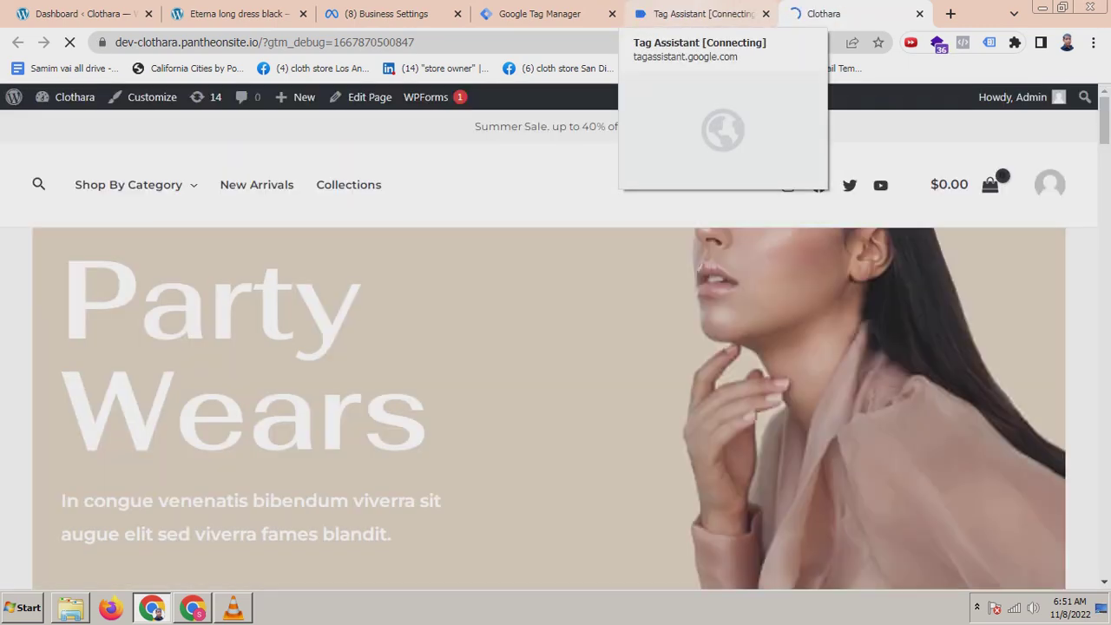
left_click(698, 13)
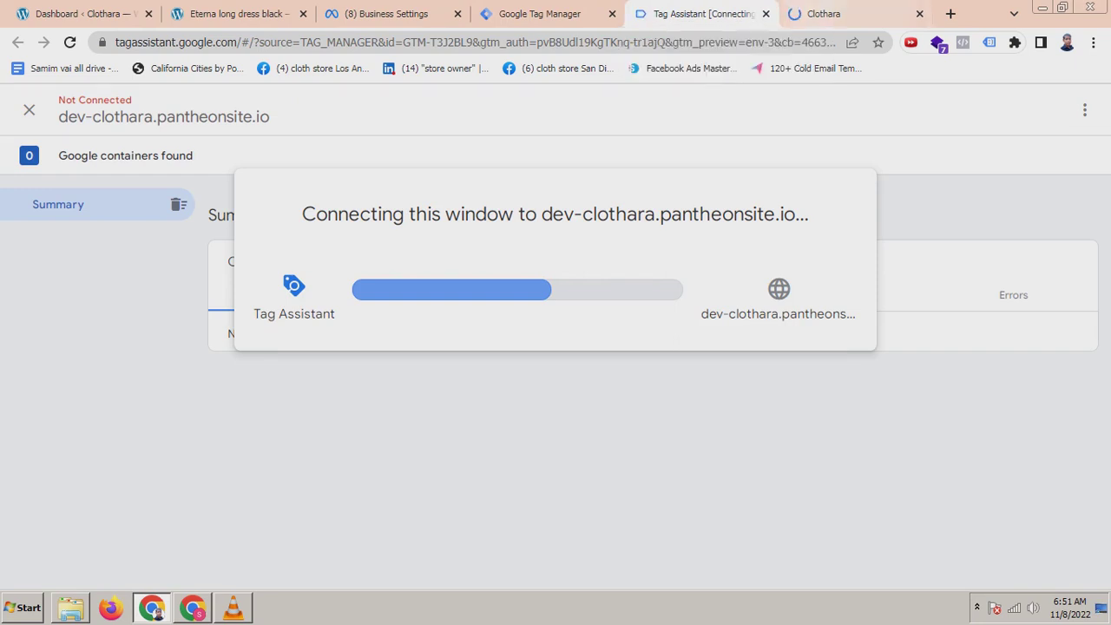
left_click(826, 14)
left_click(694, 14)
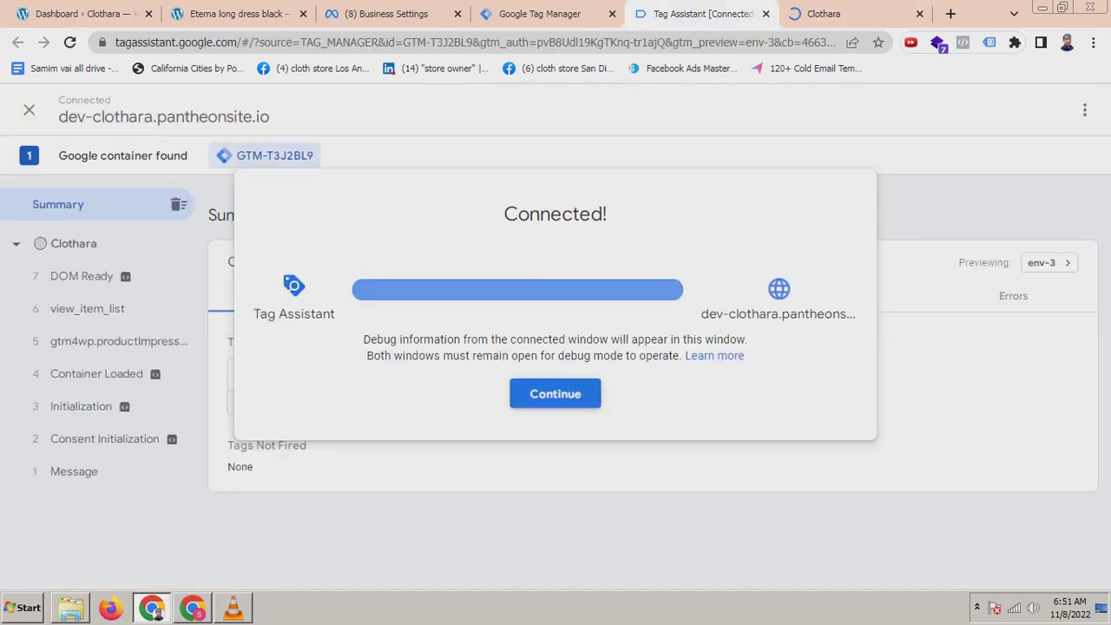
left_click(554, 392)
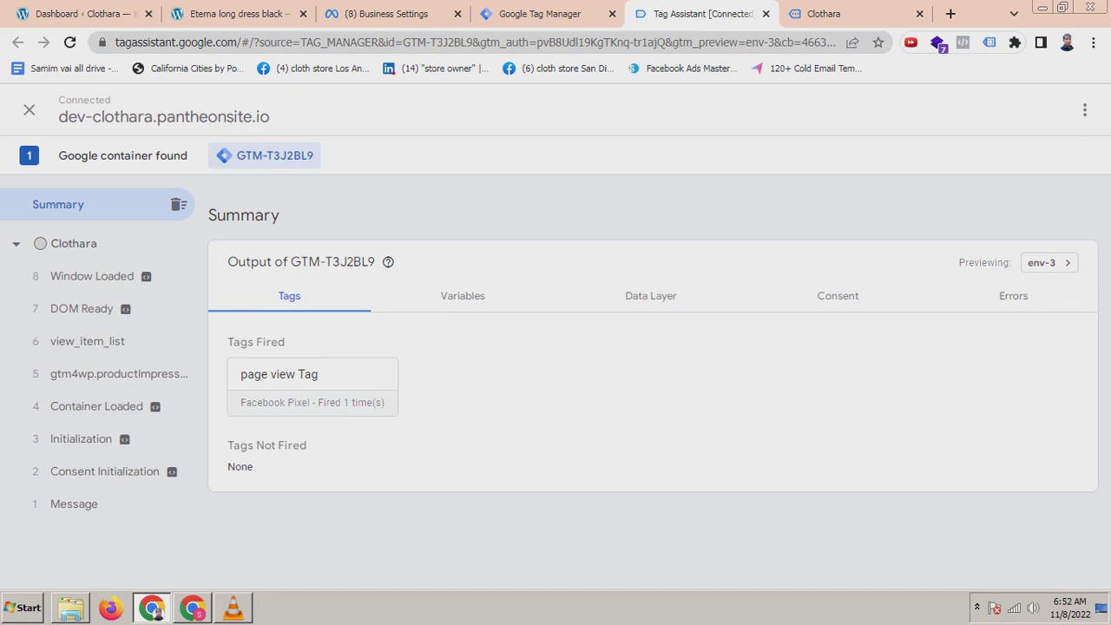
Open the store's New Arrivals page in the connected site and check the fired tags in Tag Assistant
left_click(833, 14)
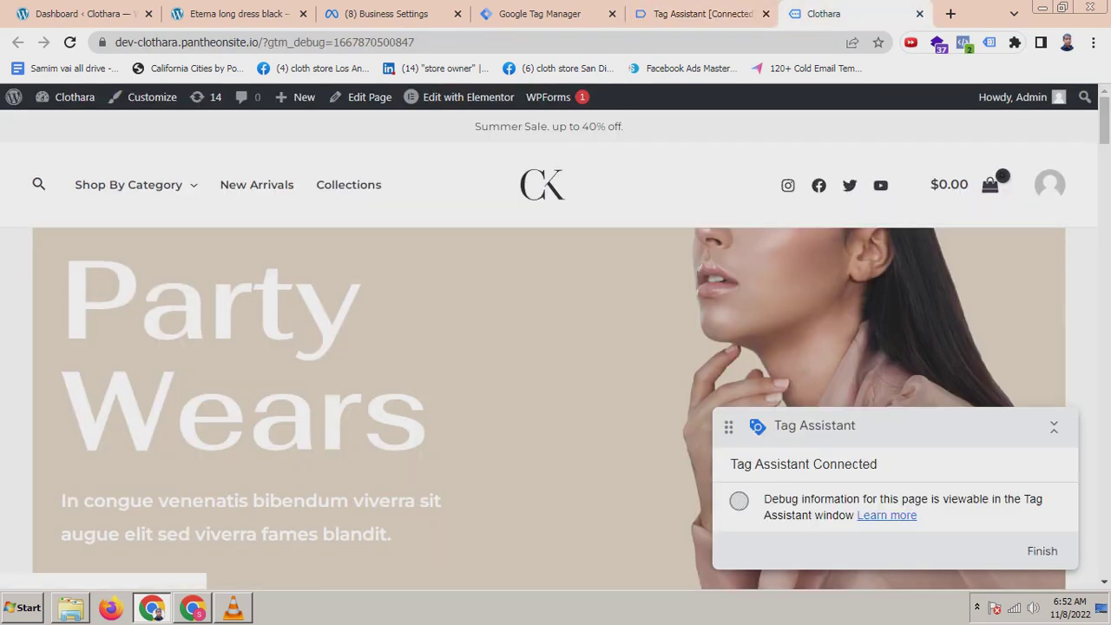
left_click(256, 184)
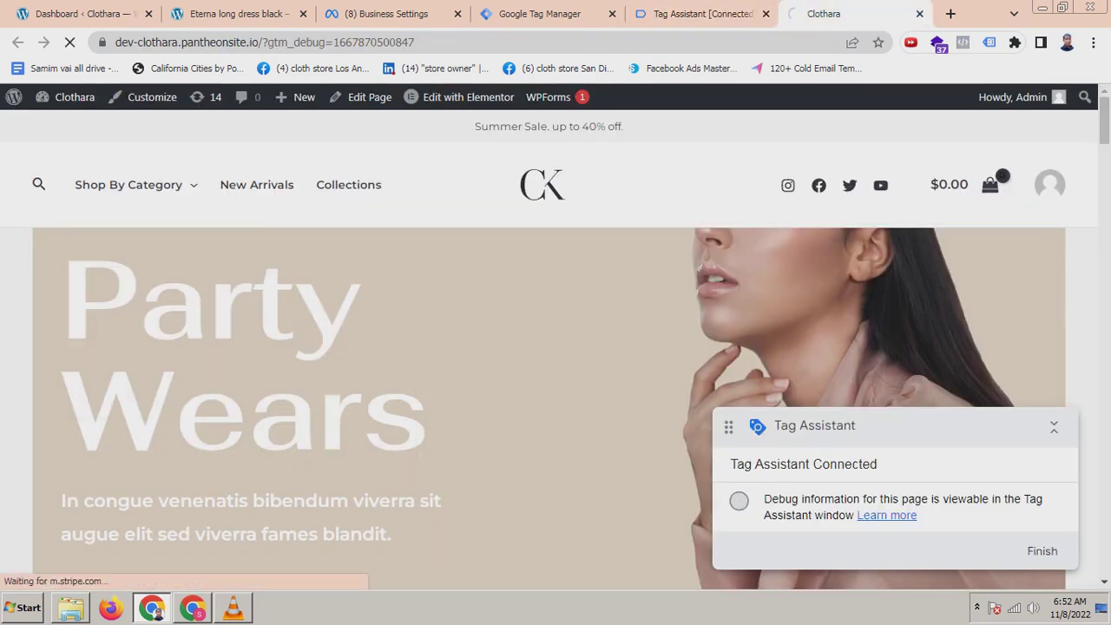
left_click(698, 14)
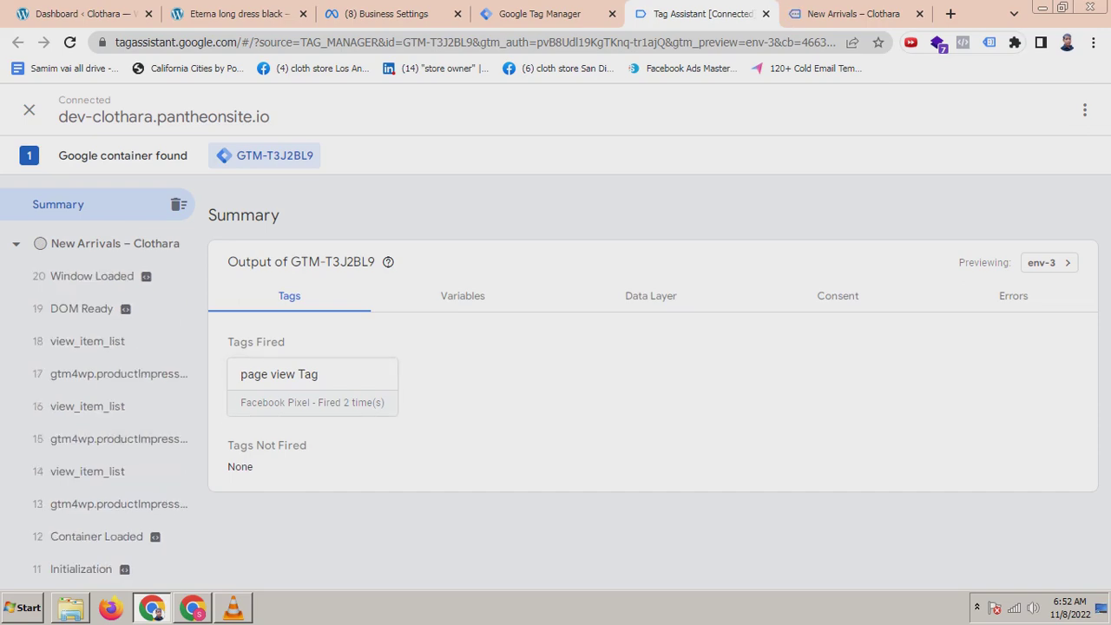
Open the Eterna long dress black product from New Arrivals and check the fired tags in Tag Assistant
left_click(853, 13)
scroll(555, 347, "down", 1)
scroll(555, 348, "down", 5)
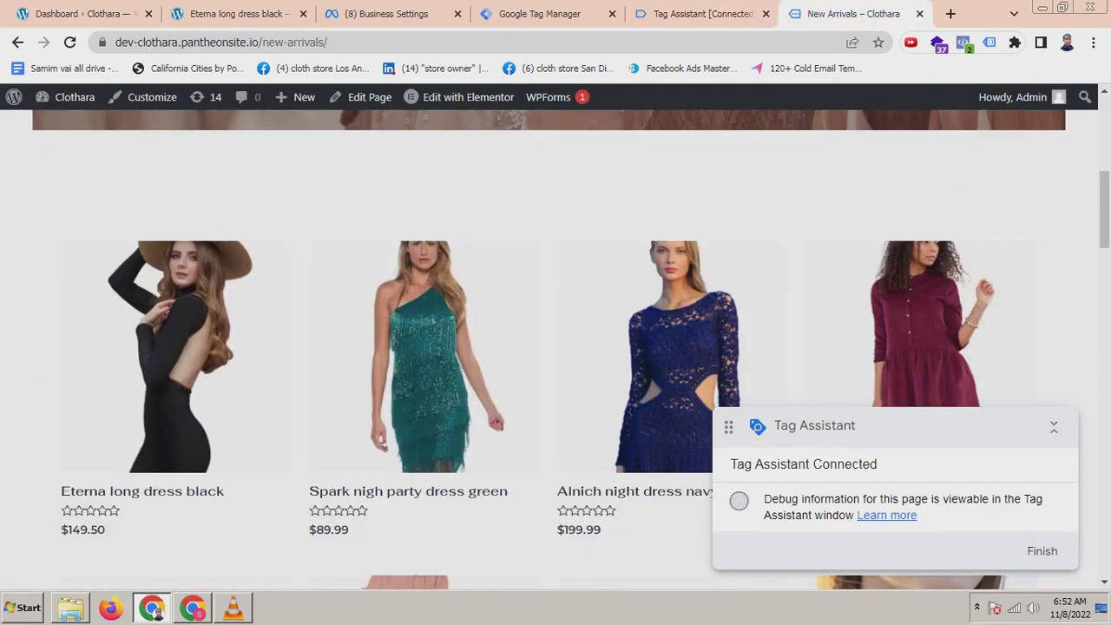
left_click(176, 356)
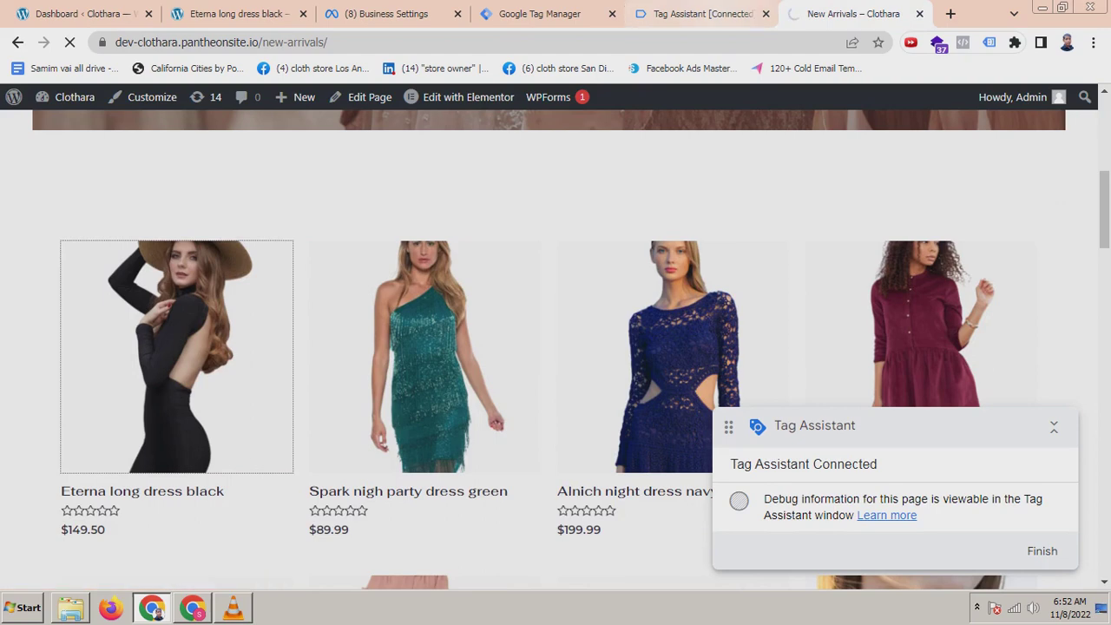
left_click(712, 13)
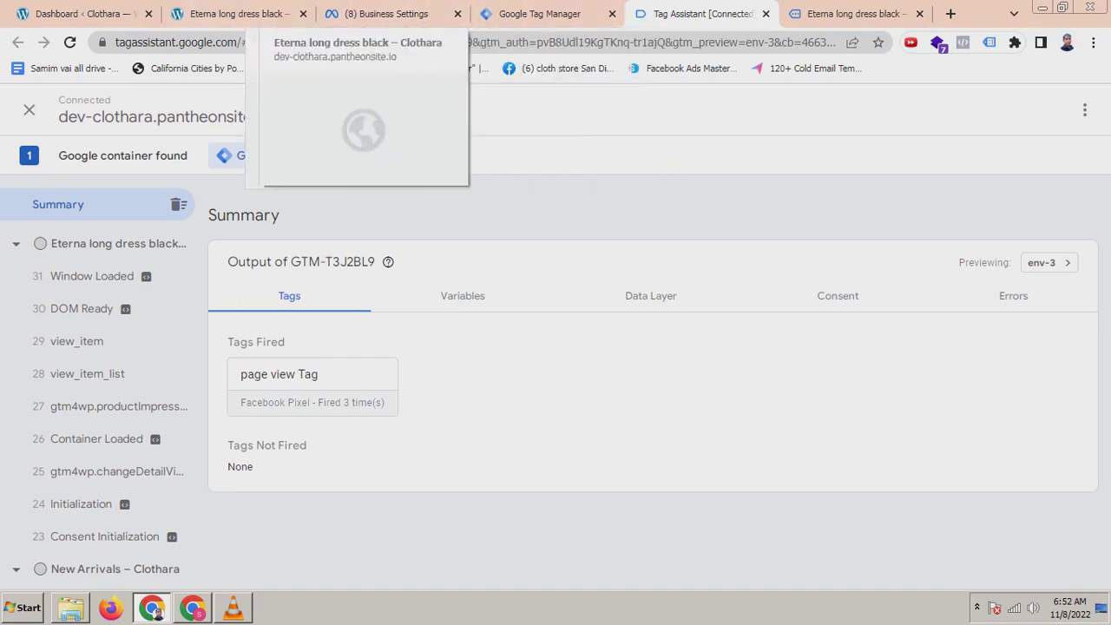
Switch back to Google Tag Manager and review the page view Tag's configuration, leaving it unedited
left_click(538, 14)
scroll(555, 348, "down", 2)
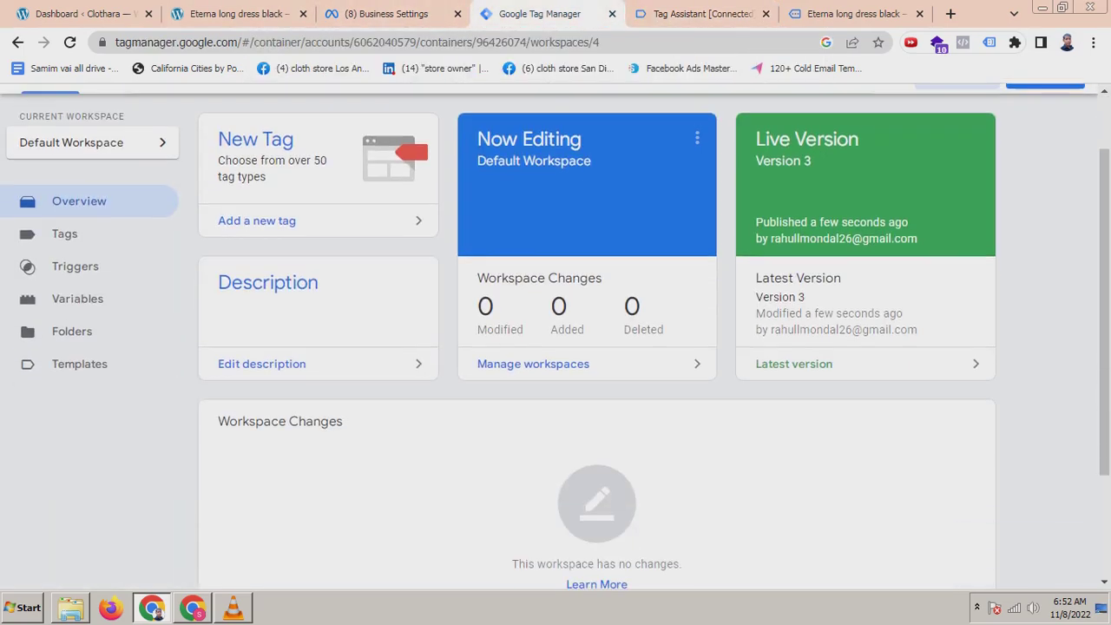
scroll(555, 348, "up", 2)
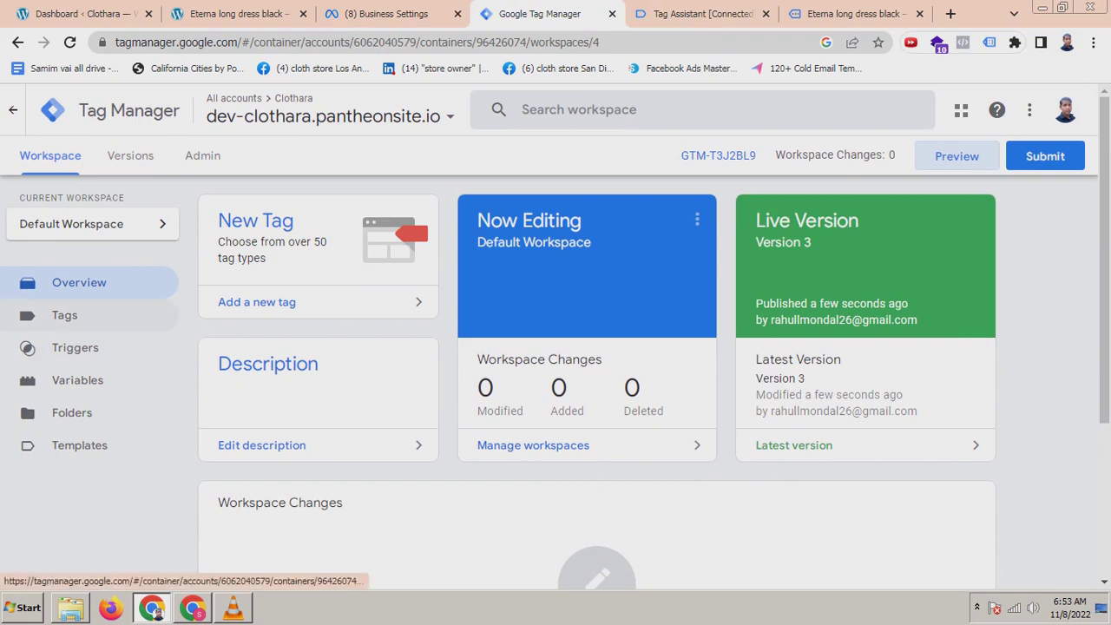
left_click(64, 315)
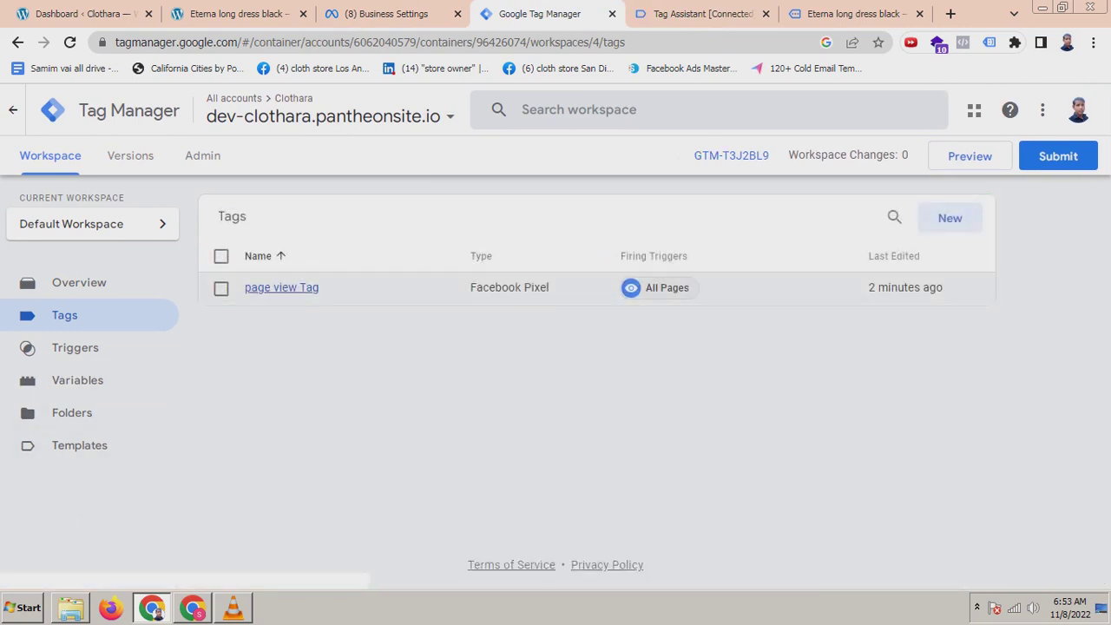
left_click(280, 287)
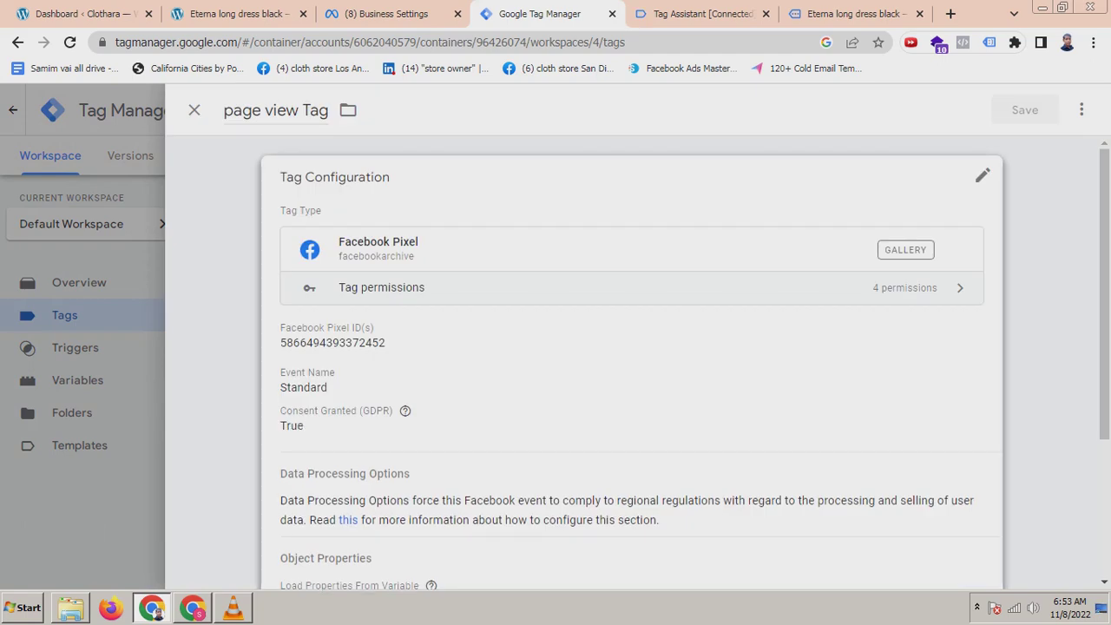
left_click(90, 412)
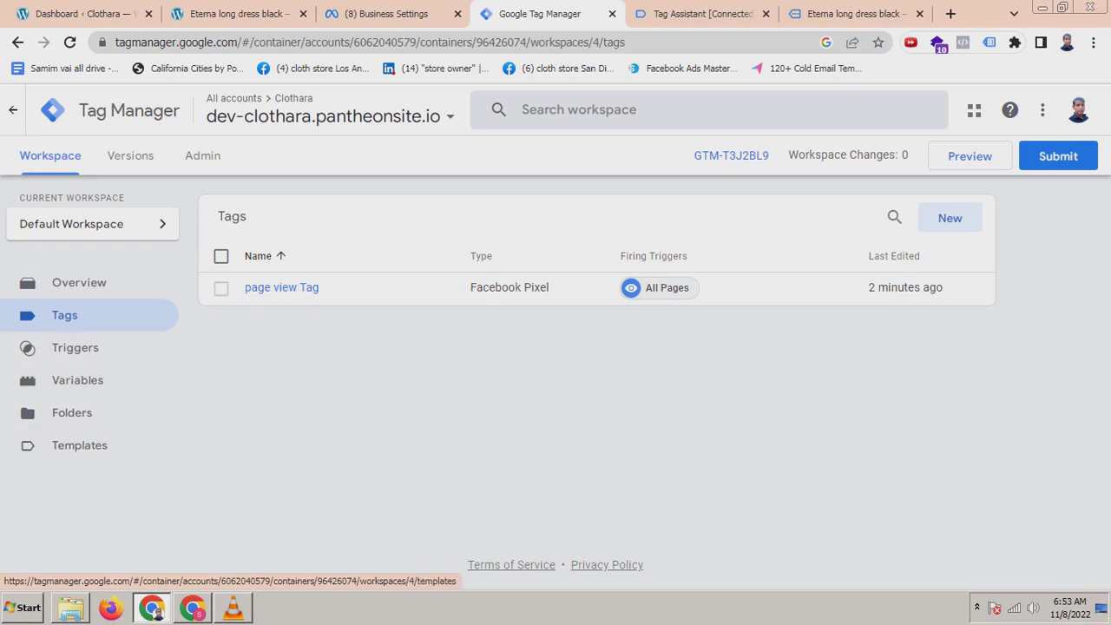
Create a new user-defined variable and set its type to Constant
left_click(77, 380)
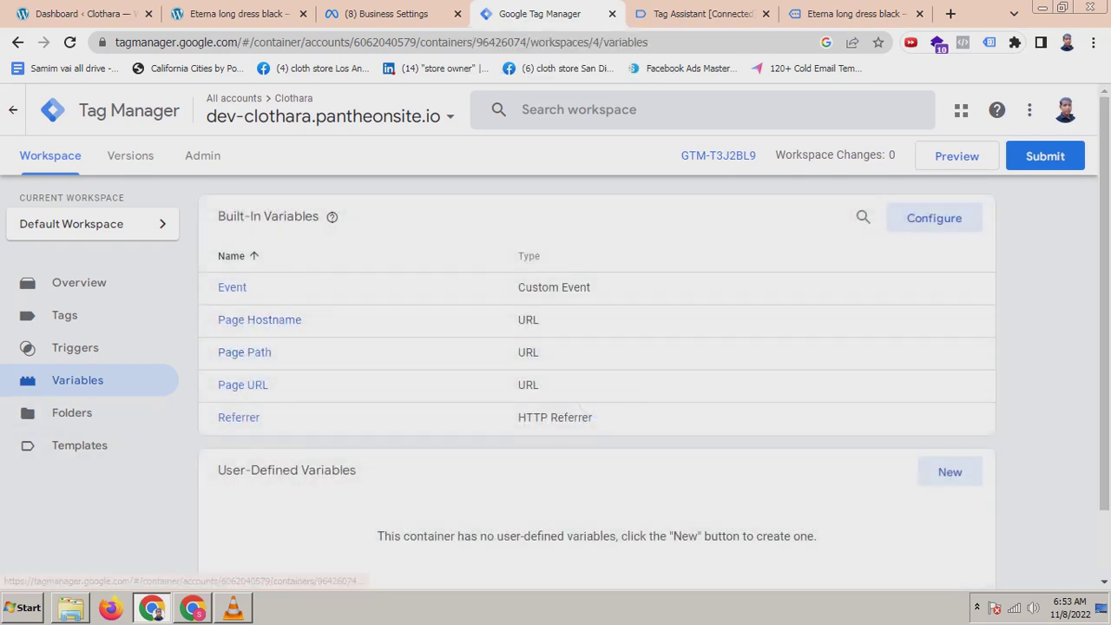
scroll(555, 347, "down", 1)
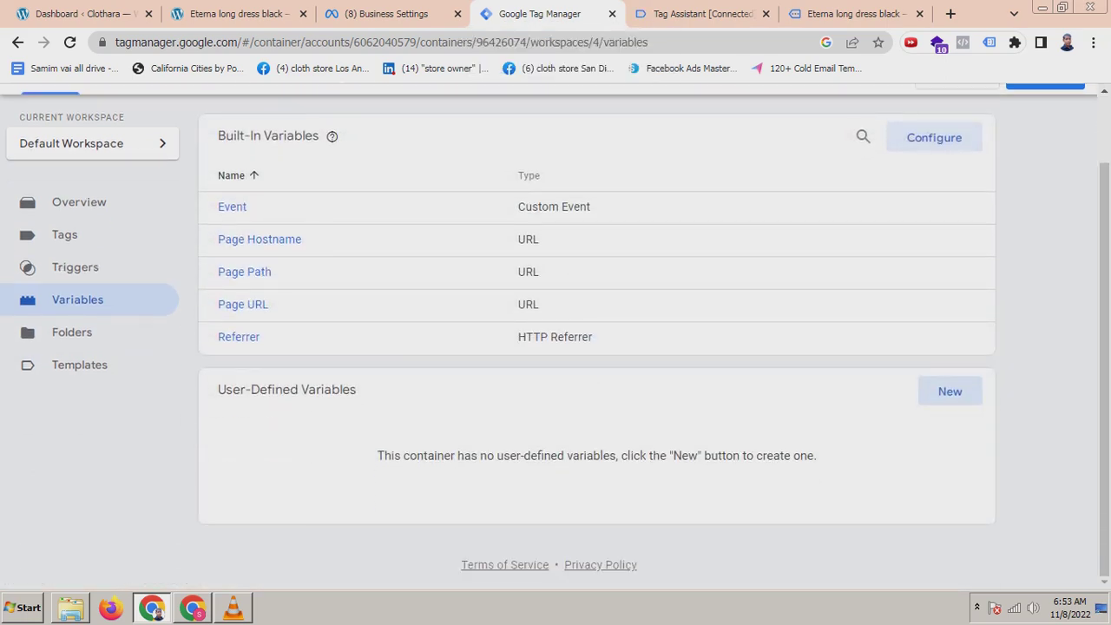
left_click(949, 390)
left_click(638, 266)
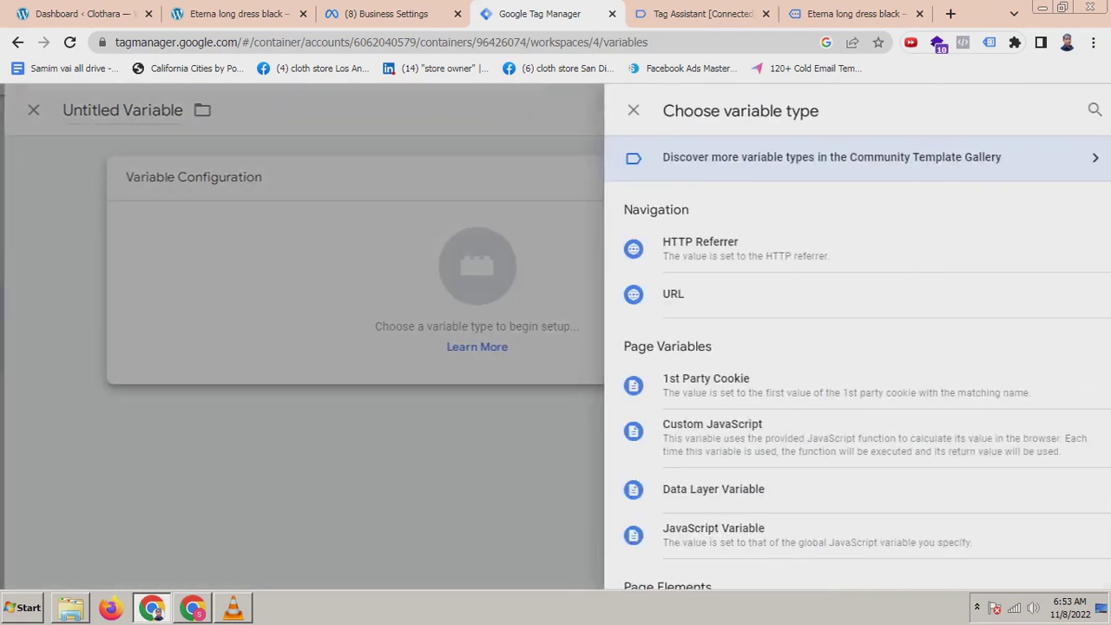
scroll(850, 490, "down", 4)
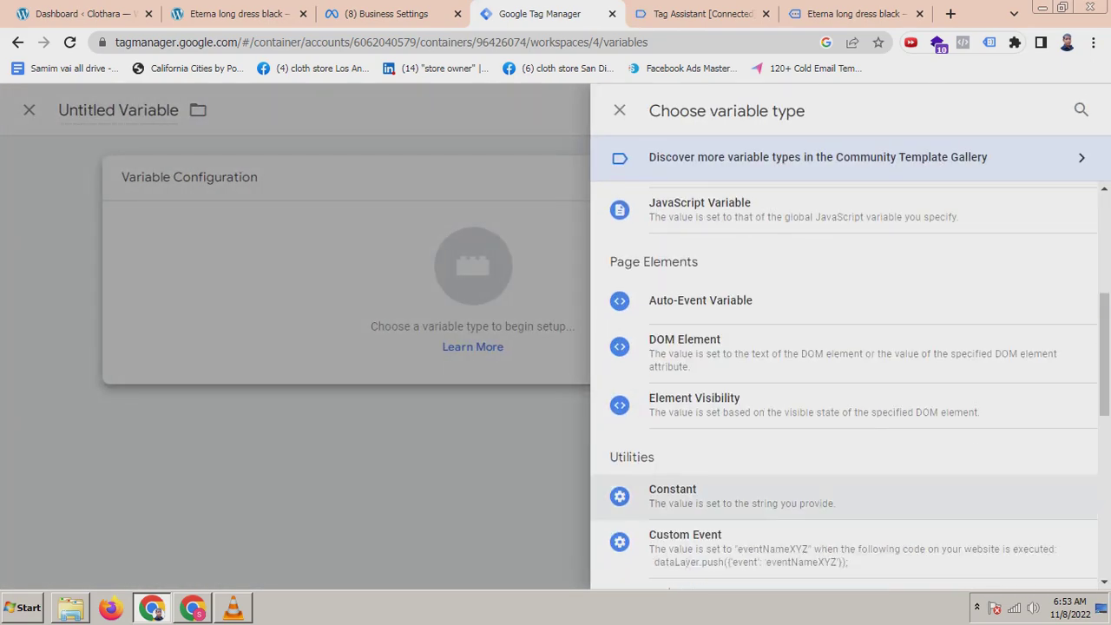
left_click(695, 495)
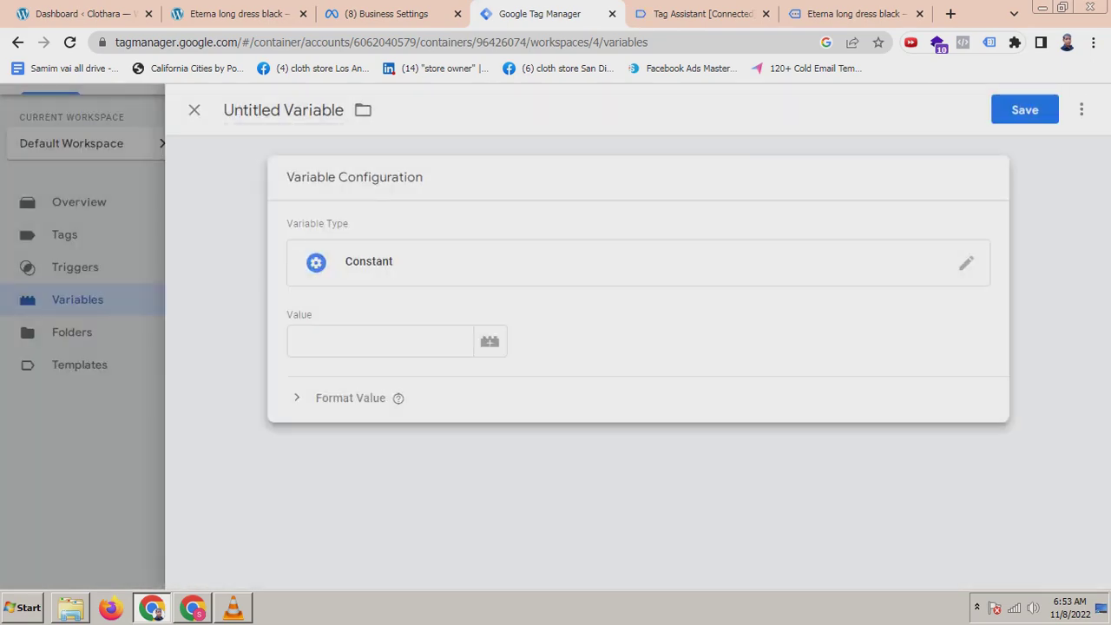
Paste the copied Clothara pixel ID as the constant variable's value
left_click(382, 14)
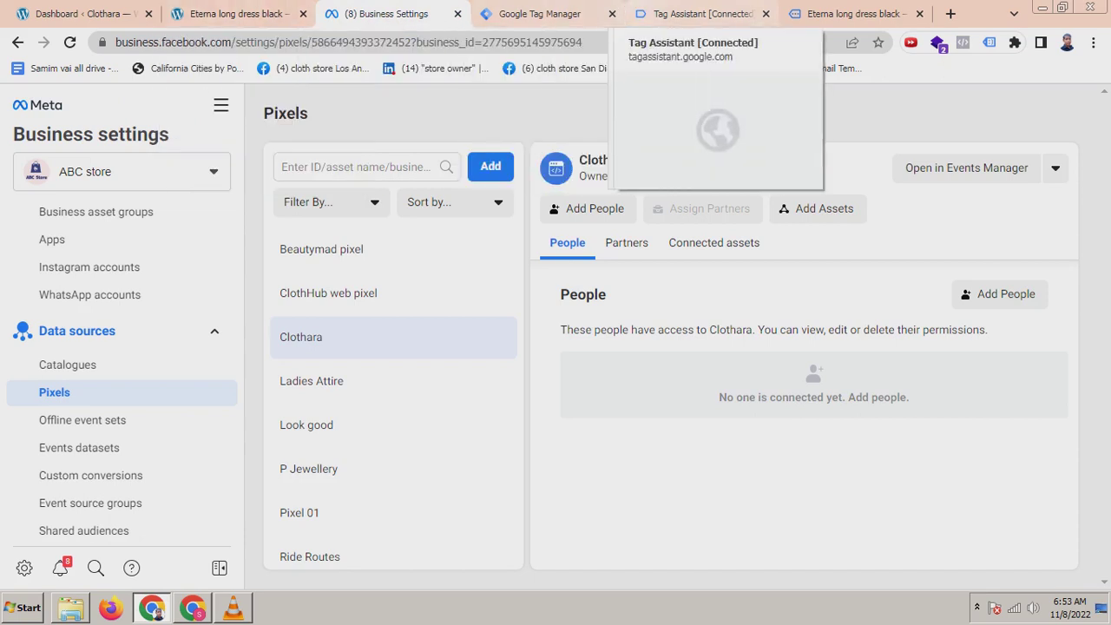
left_click(699, 14)
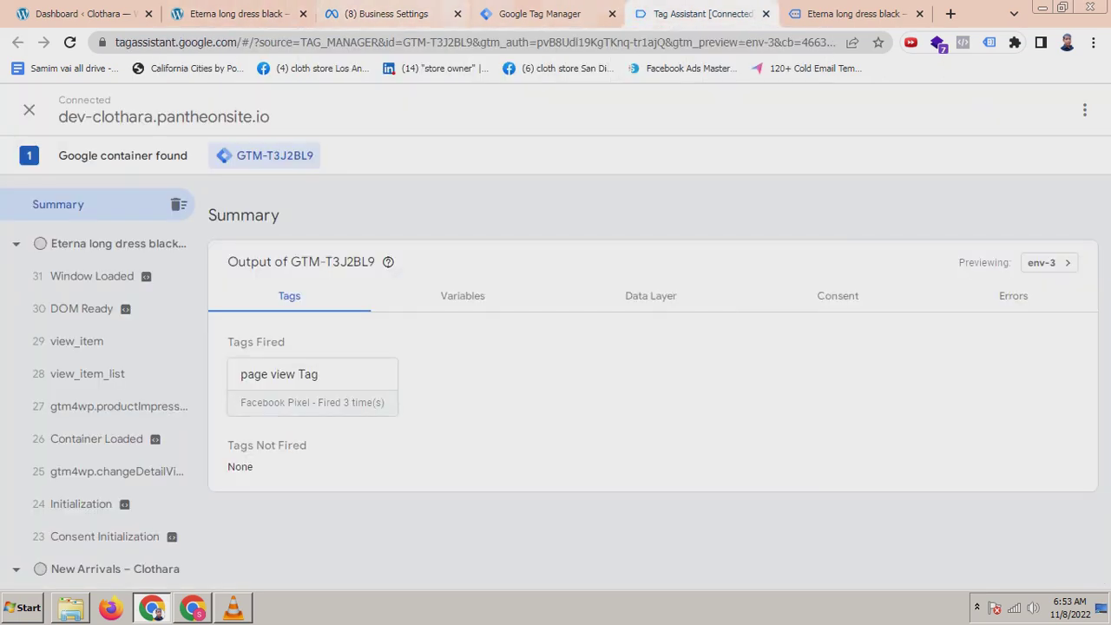
left_click(534, 14)
right_click(347, 347)
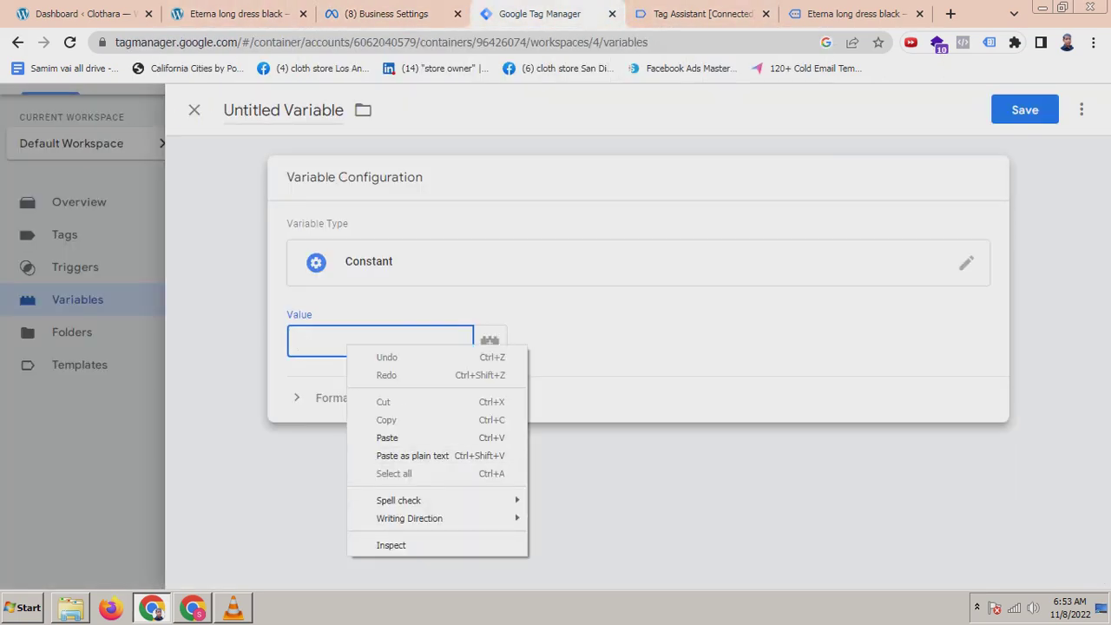
left_click(387, 437)
Name the constant variable "fb pixel constant Variable" and save it
left_click(231, 109)
double_click(230, 109)
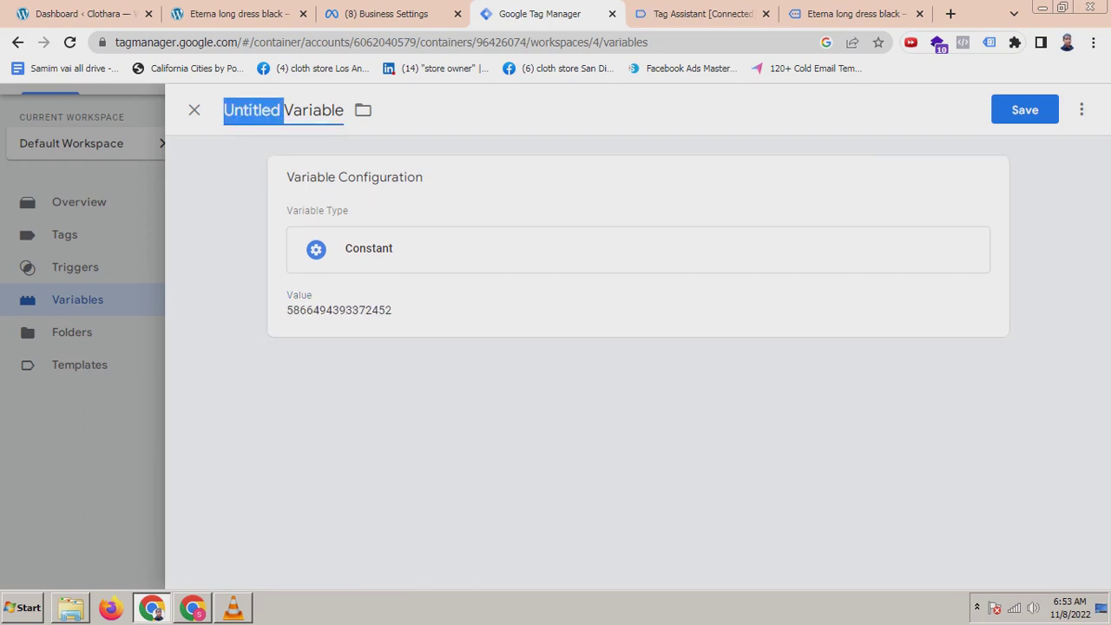
type("fb pi")
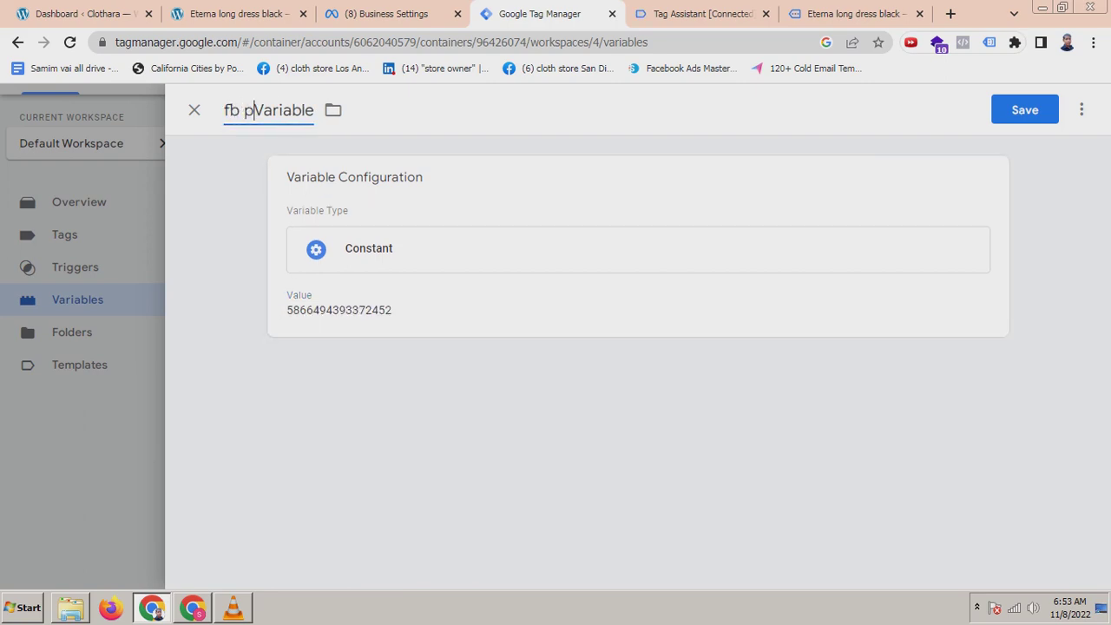
type("xel")
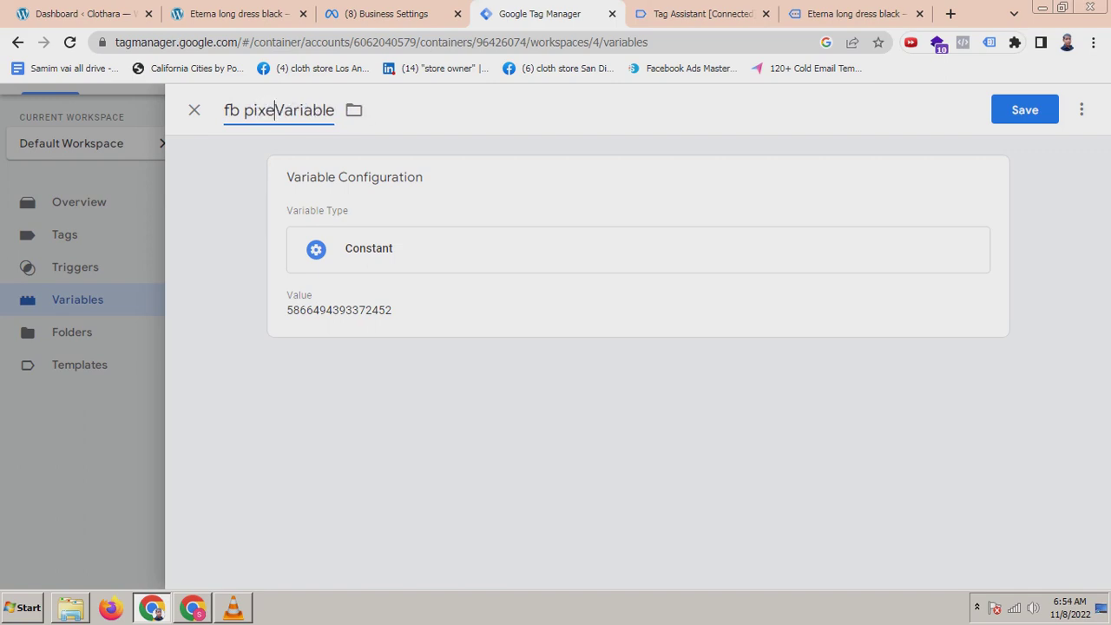
type(" consta")
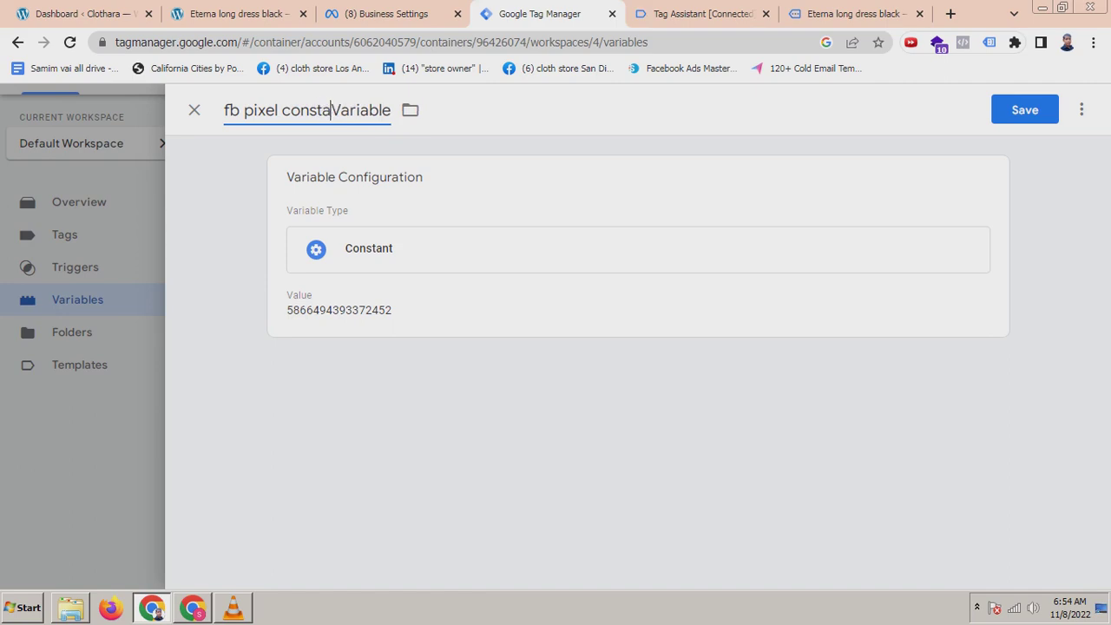
type("nt")
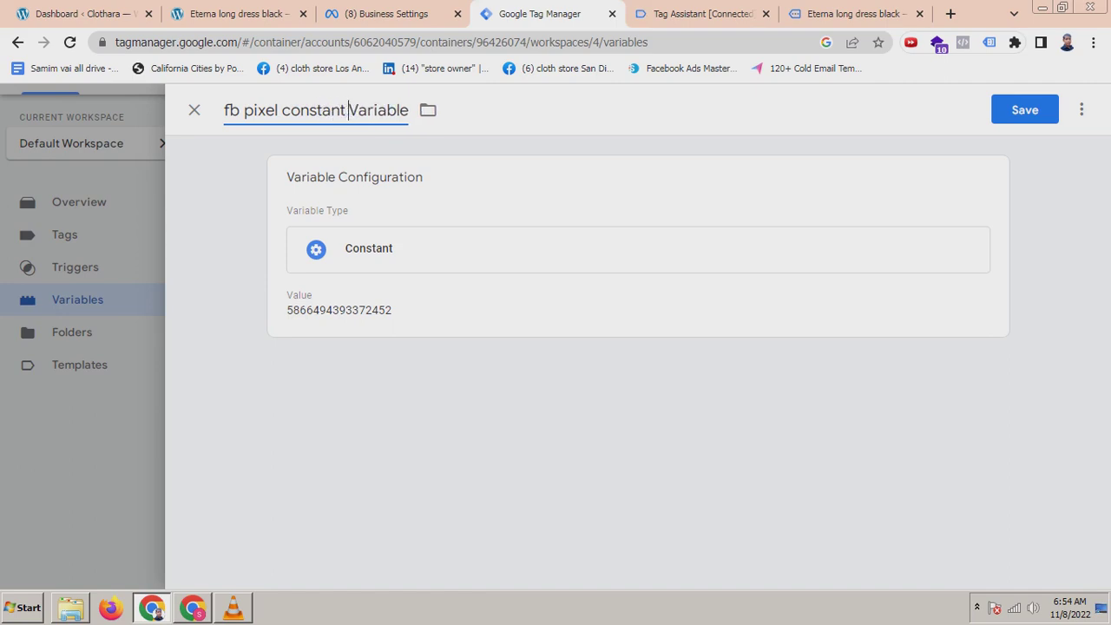
left_click(1024, 110)
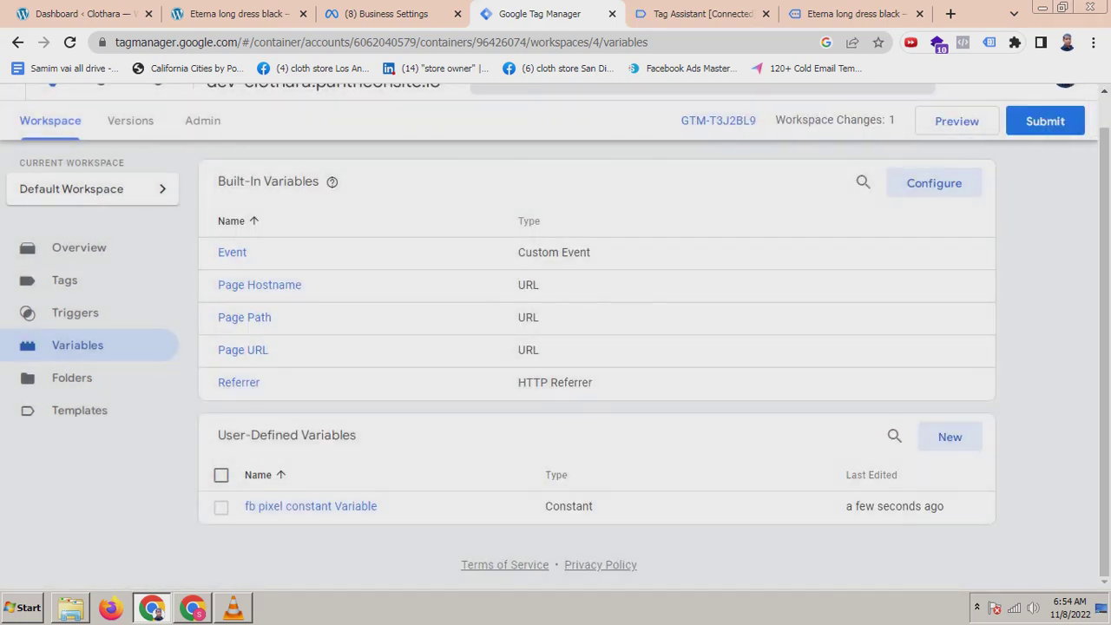
Publish the new variable to the live container without a version name or description, and close the version summary
left_click(1045, 121)
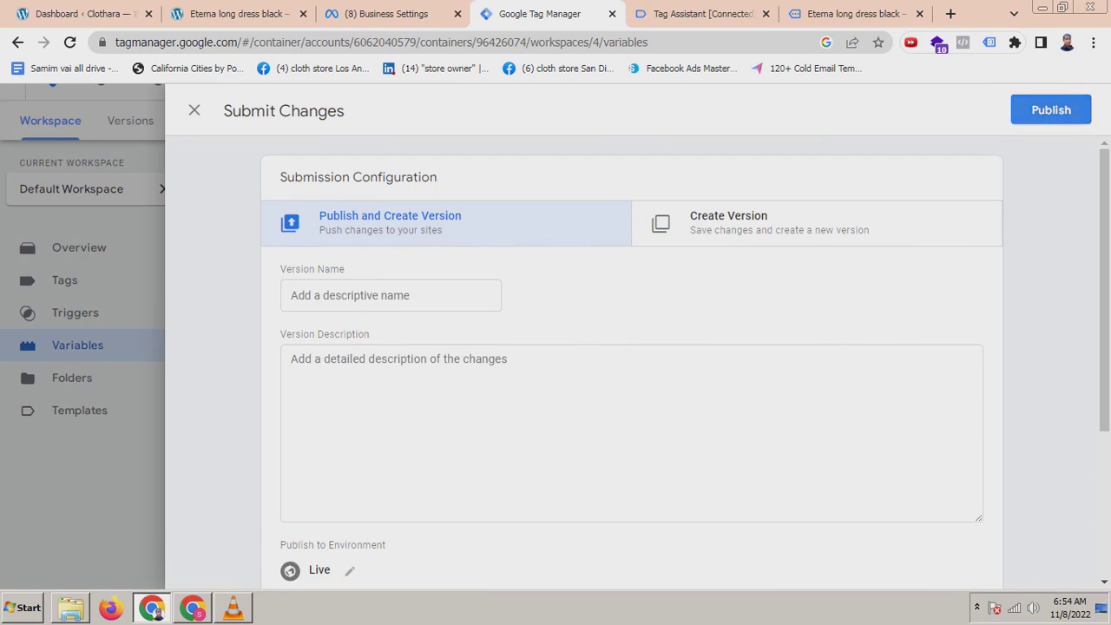
left_click(194, 110)
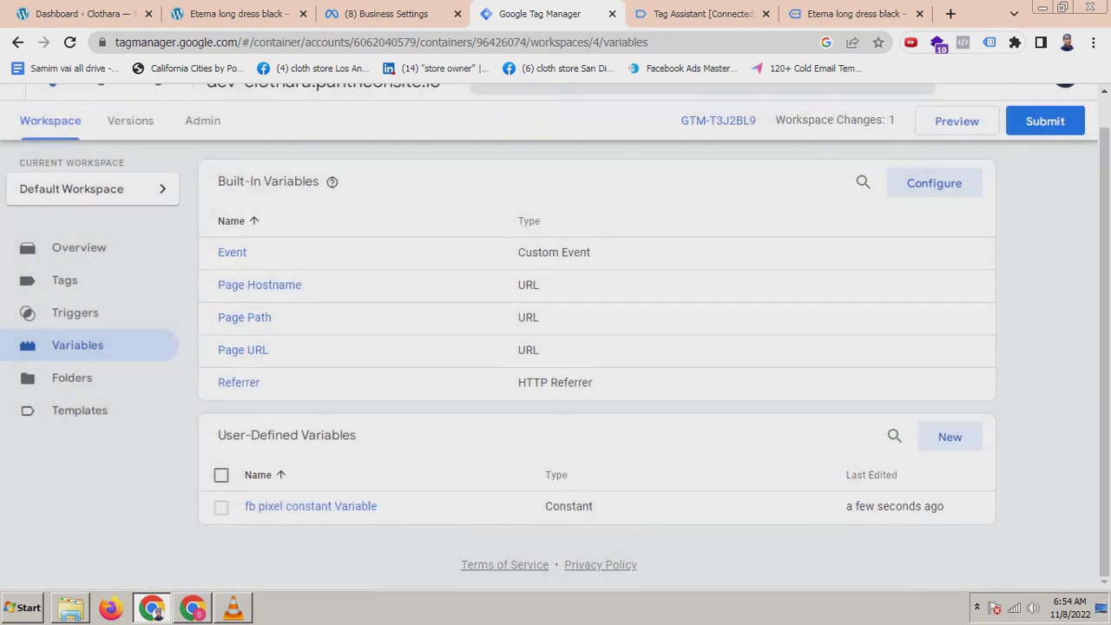
scroll(555, 347, "up", 1)
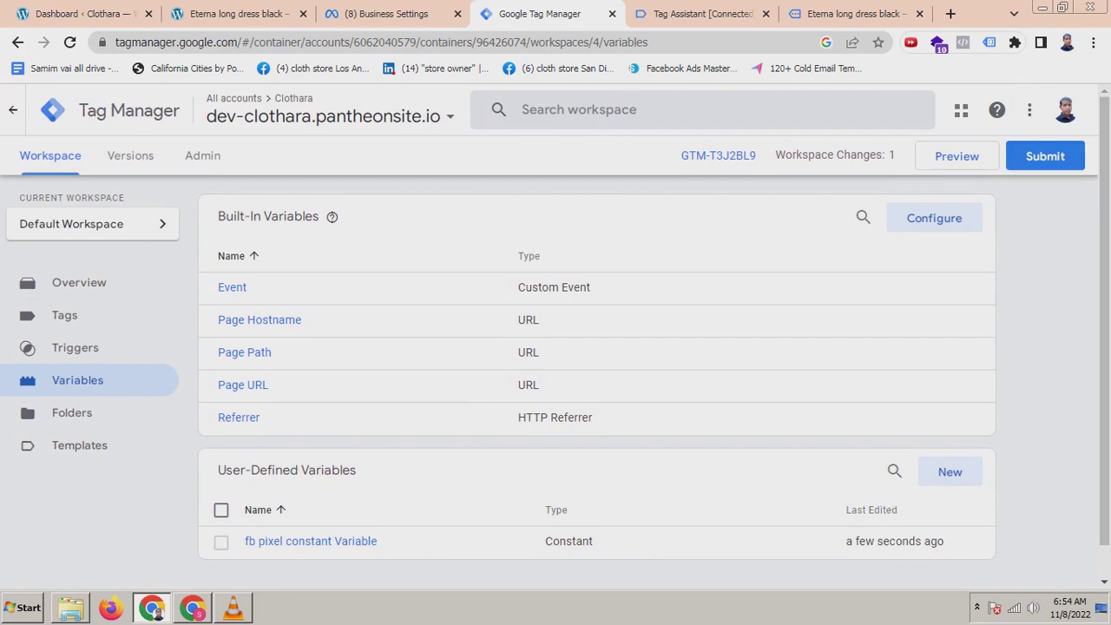
left_click(1044, 157)
left_click(1050, 109)
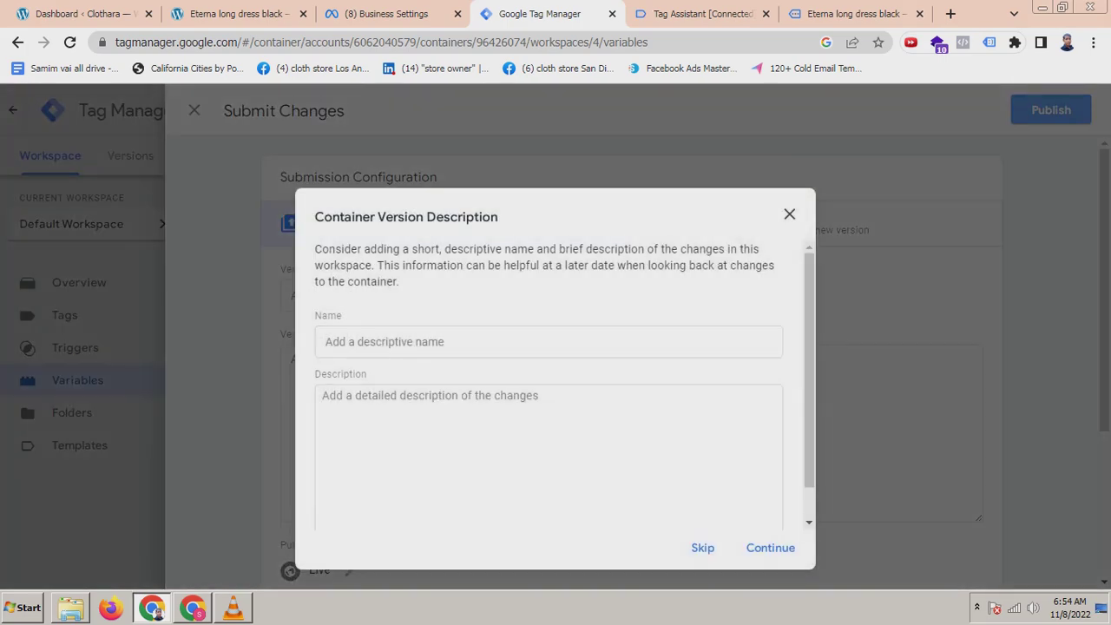
left_click(769, 547)
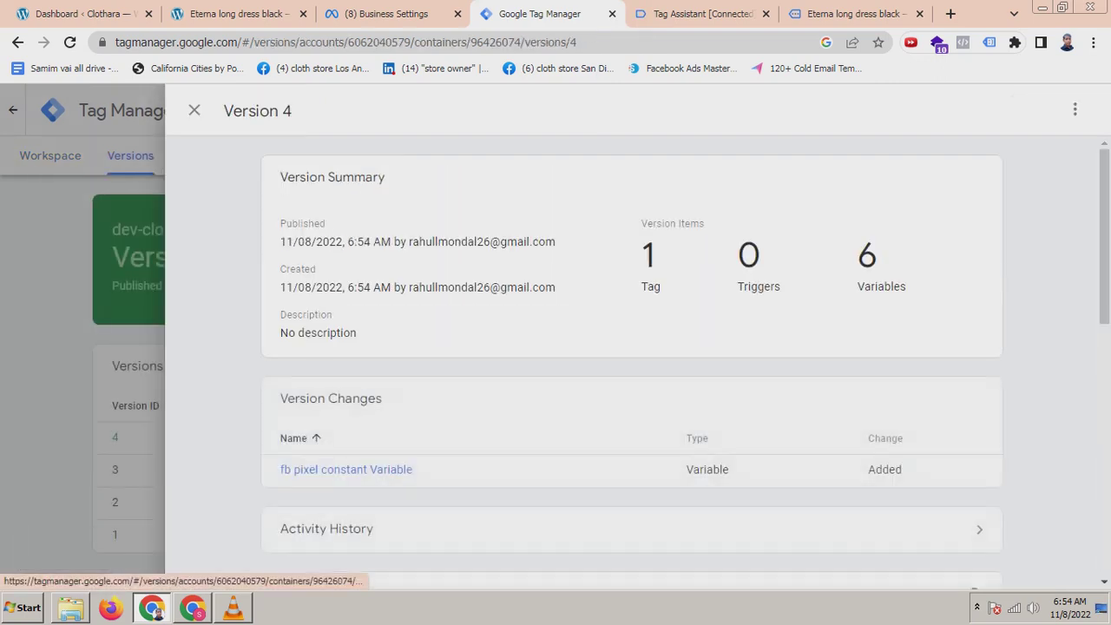
left_click(194, 110)
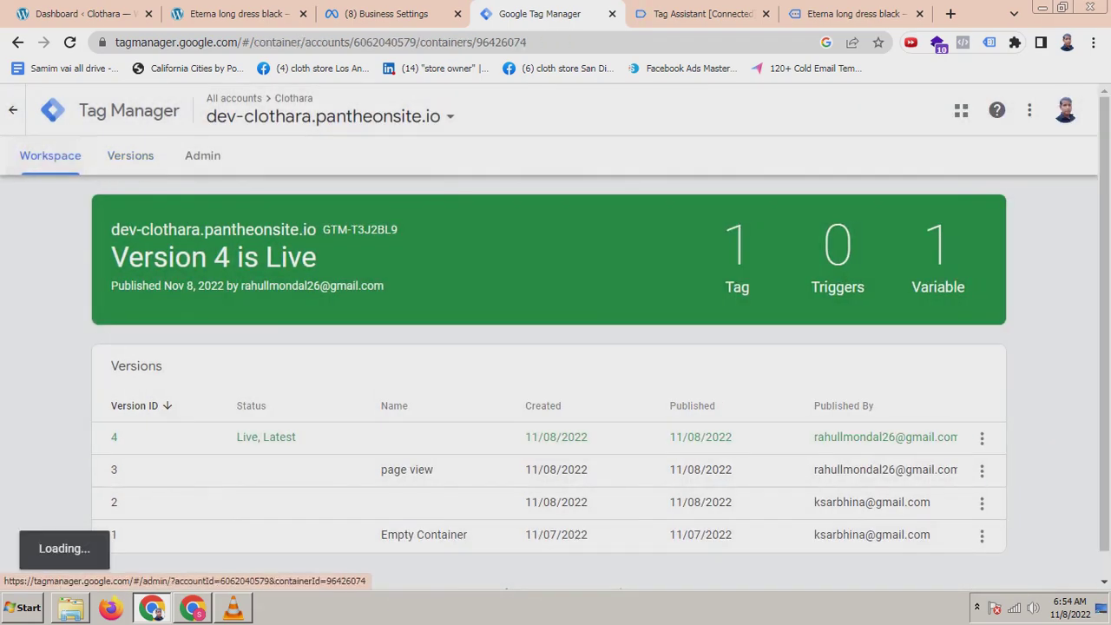
In the page view Tag, replace the Facebook Pixel ID with {{fb pixel constant Variable}} and save the tag
left_click(50, 156)
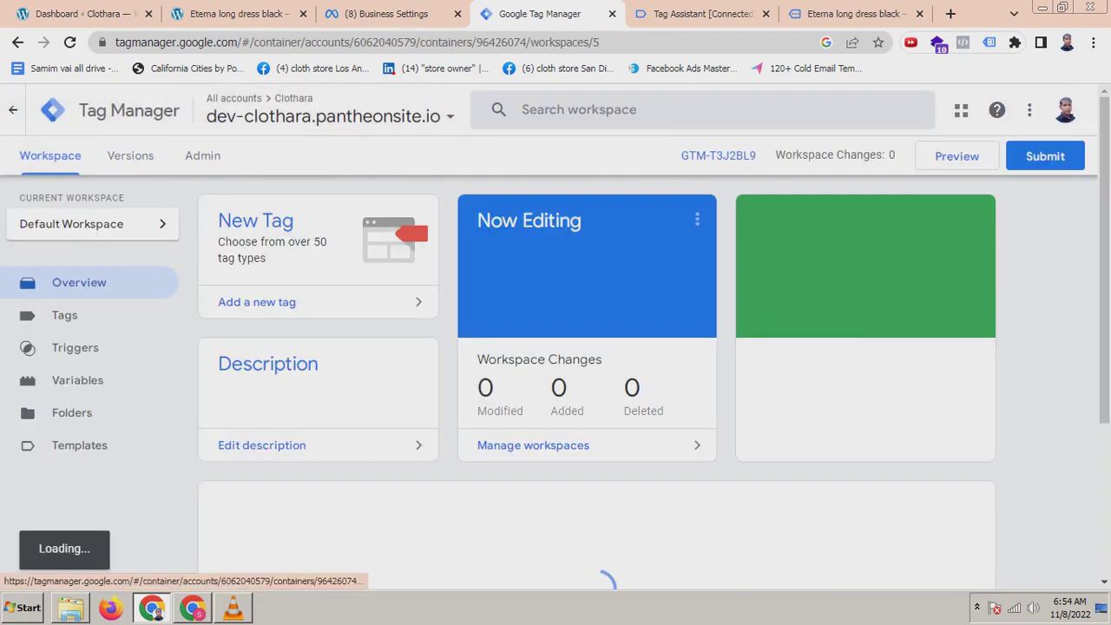
left_click(64, 315)
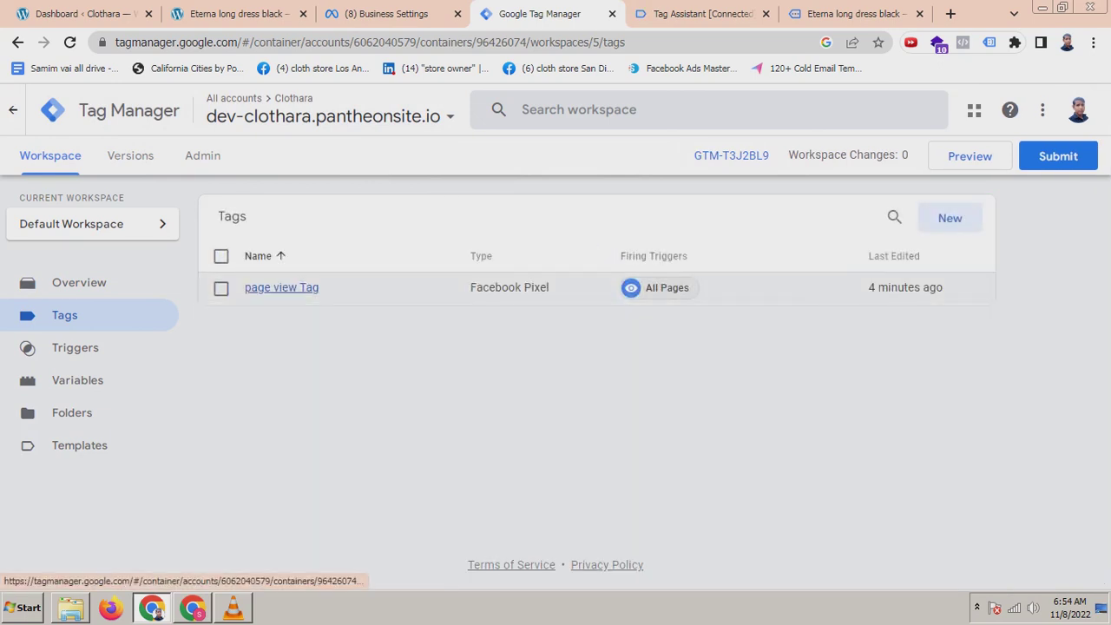
left_click(281, 287)
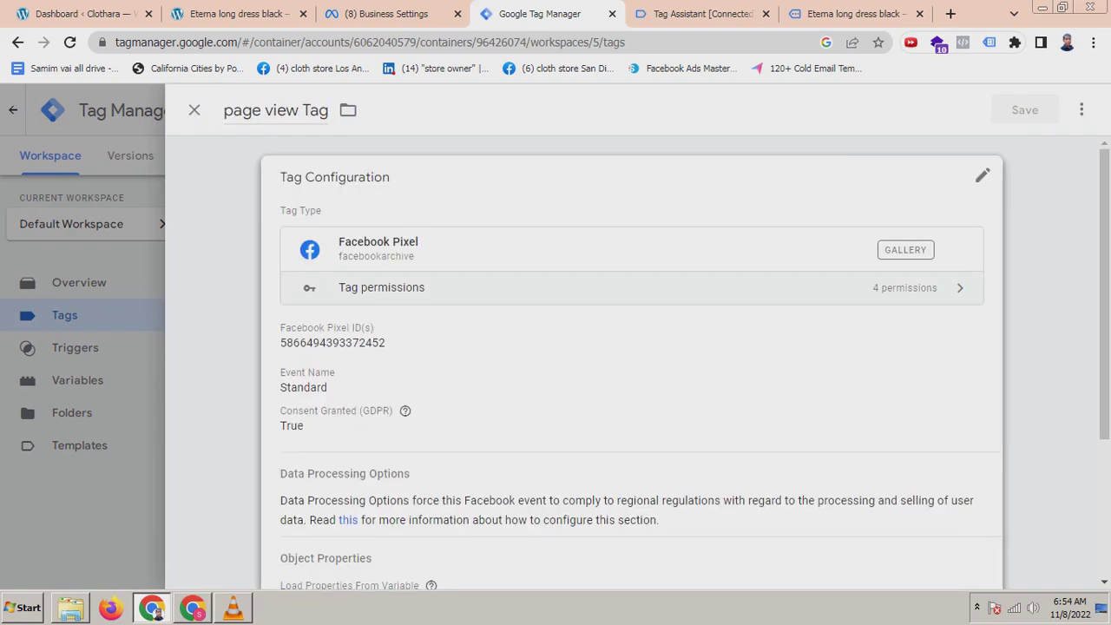
left_click(445, 424)
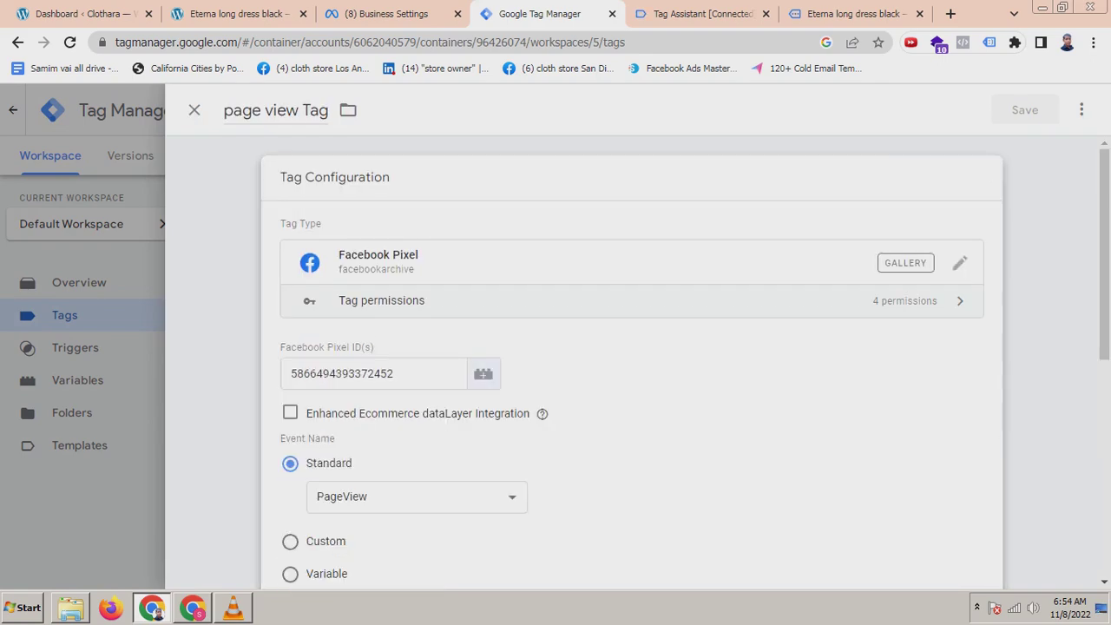
left_click_drag(395, 373, 290, 373)
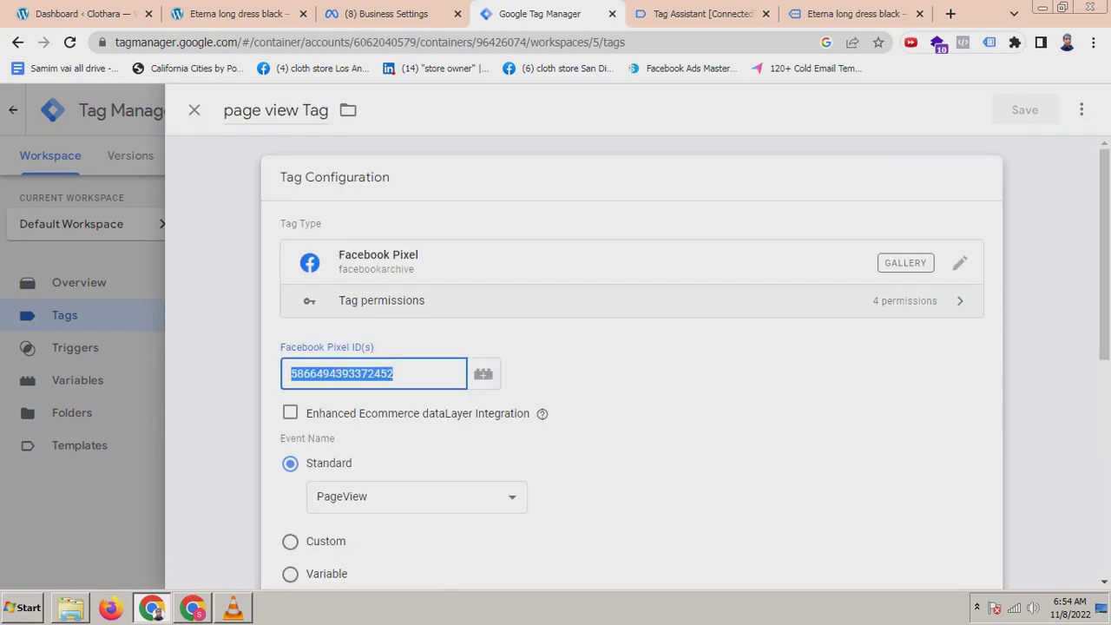
key("BackSpace")
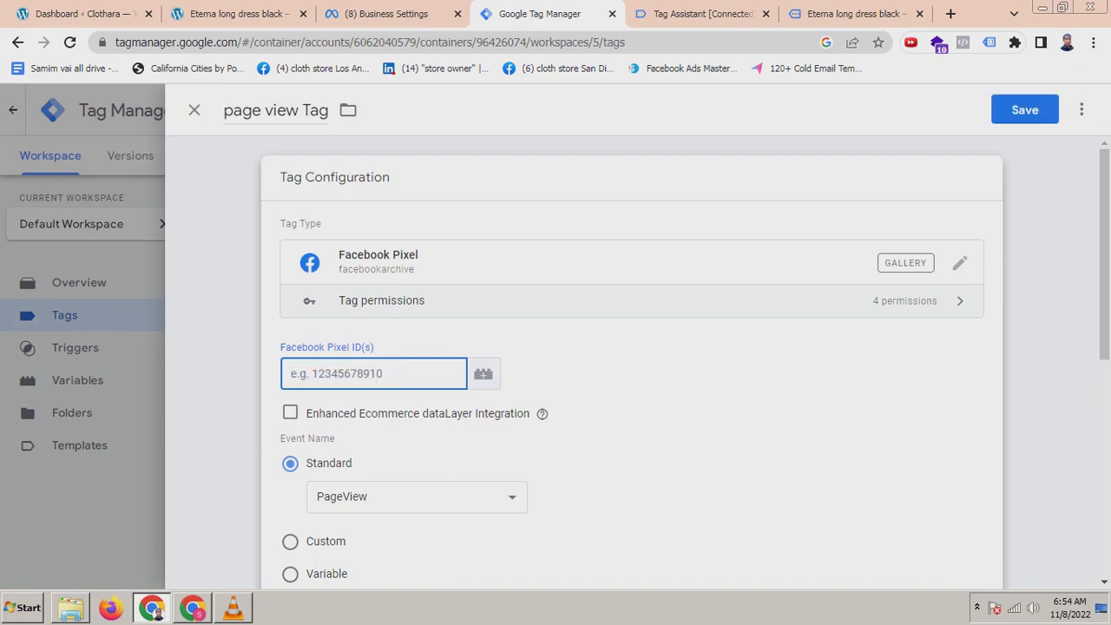
left_click(483, 373)
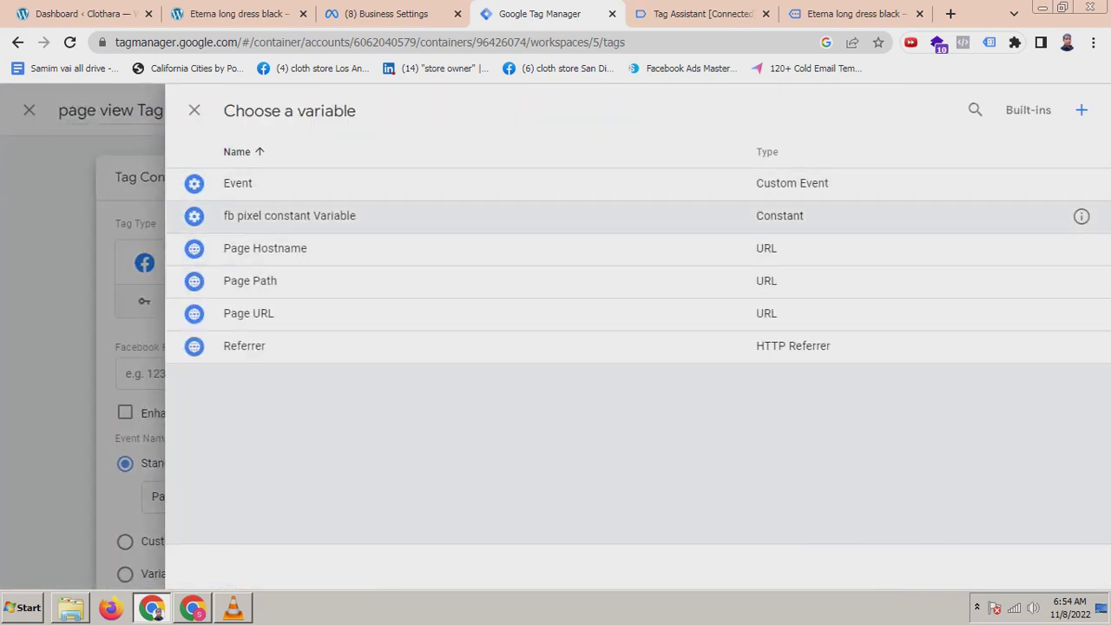
left_click(289, 215)
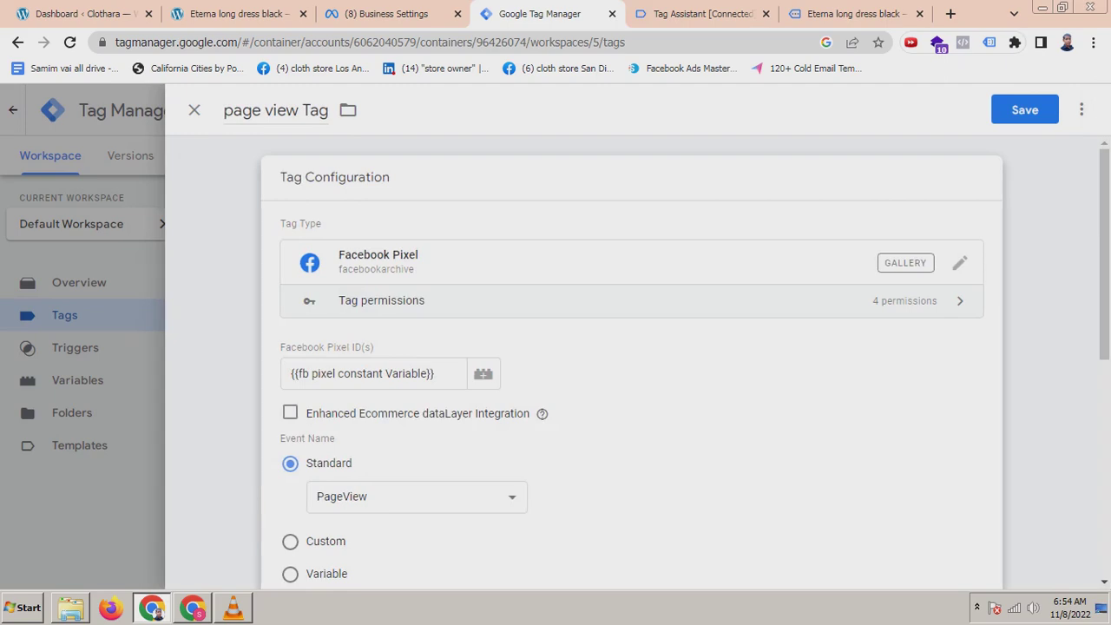
scroll(632, 359, "down", 5)
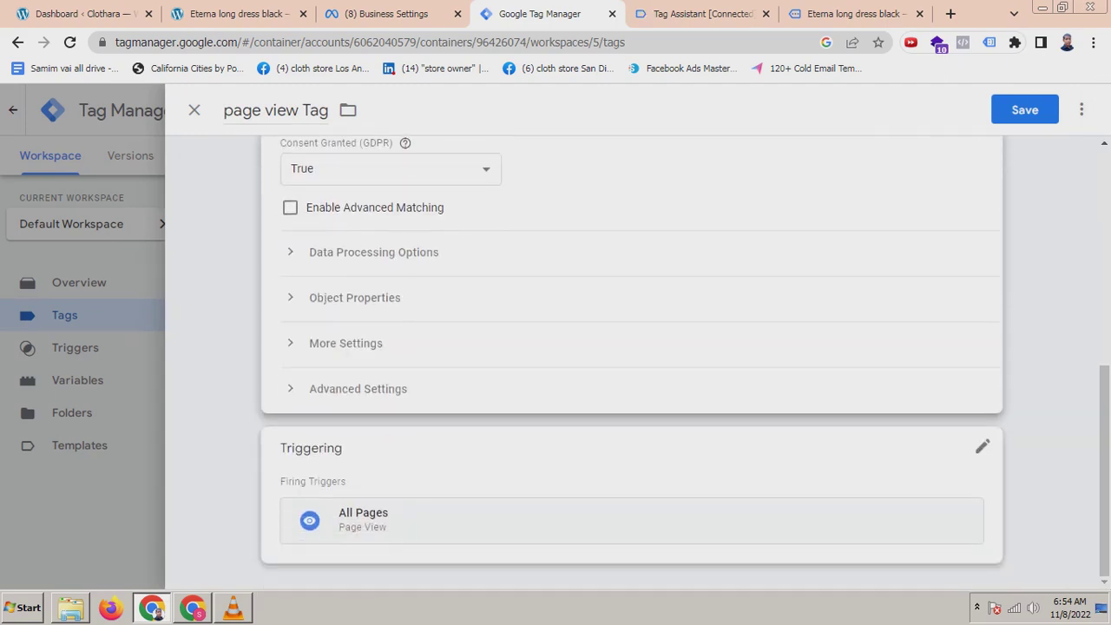
scroll(631, 359, "up", 5)
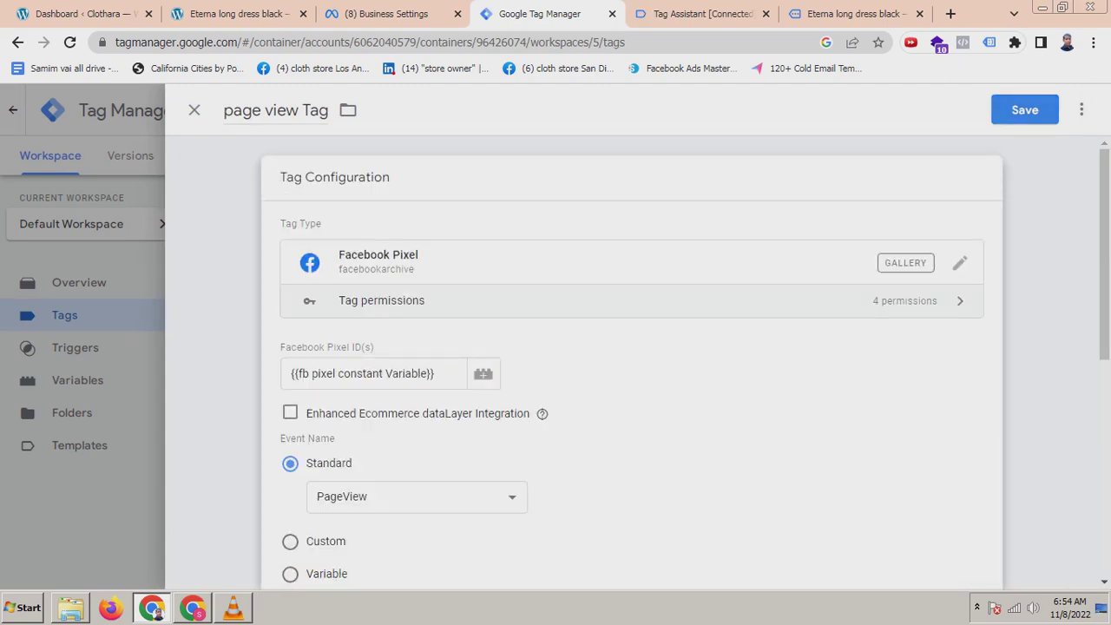
left_click(1024, 109)
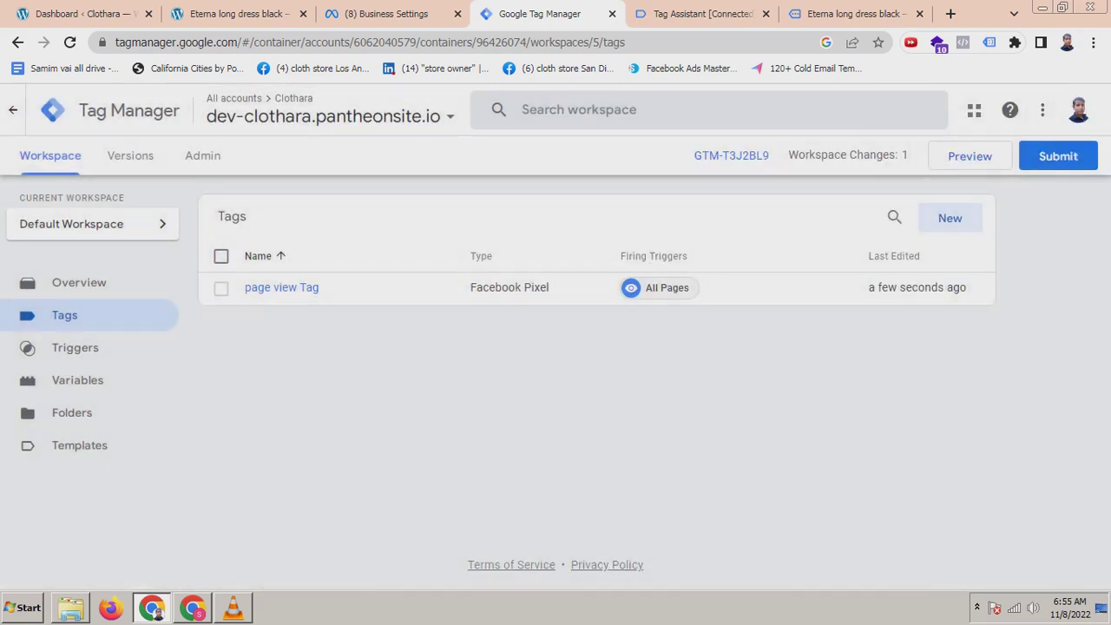
Start submitting the tag changes for publishing with the version name "page view"
left_click(1058, 156)
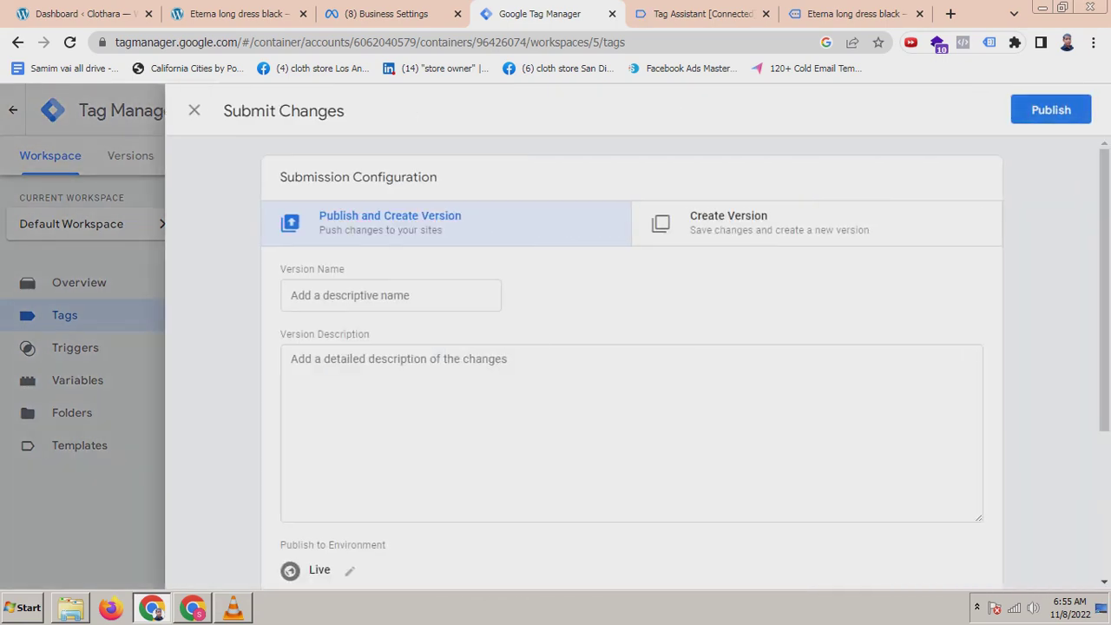
left_click(389, 295)
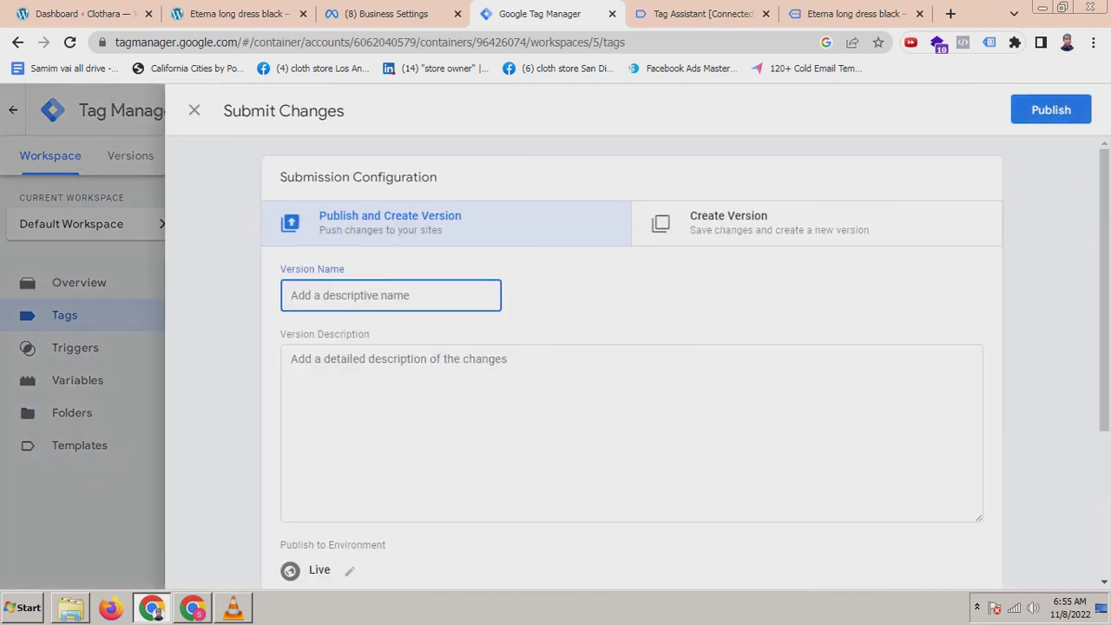
type("page")
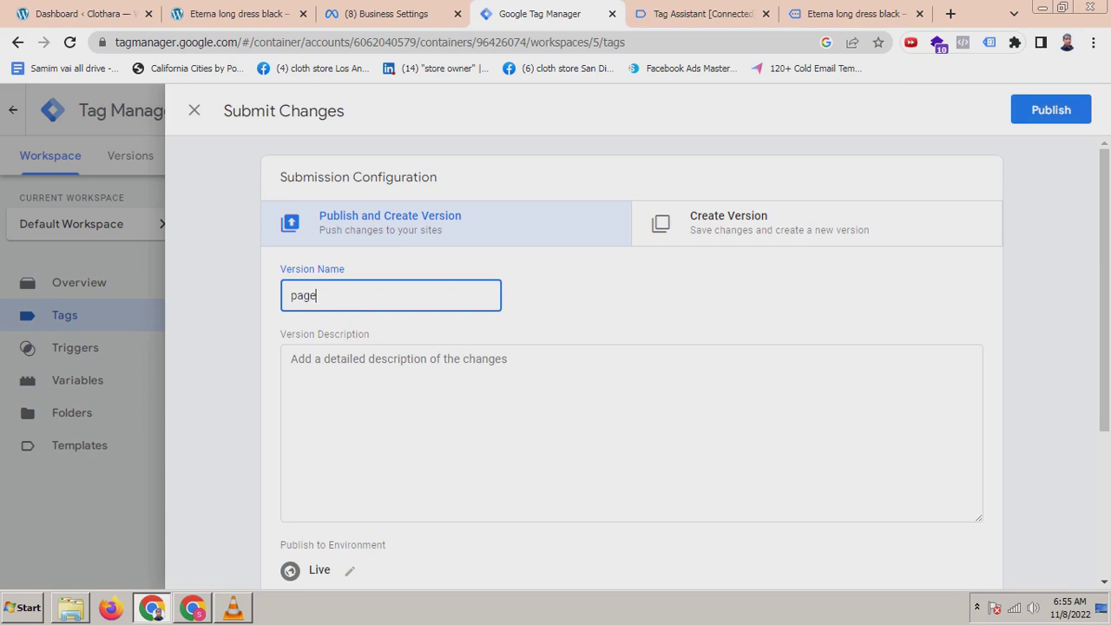
type(" view")
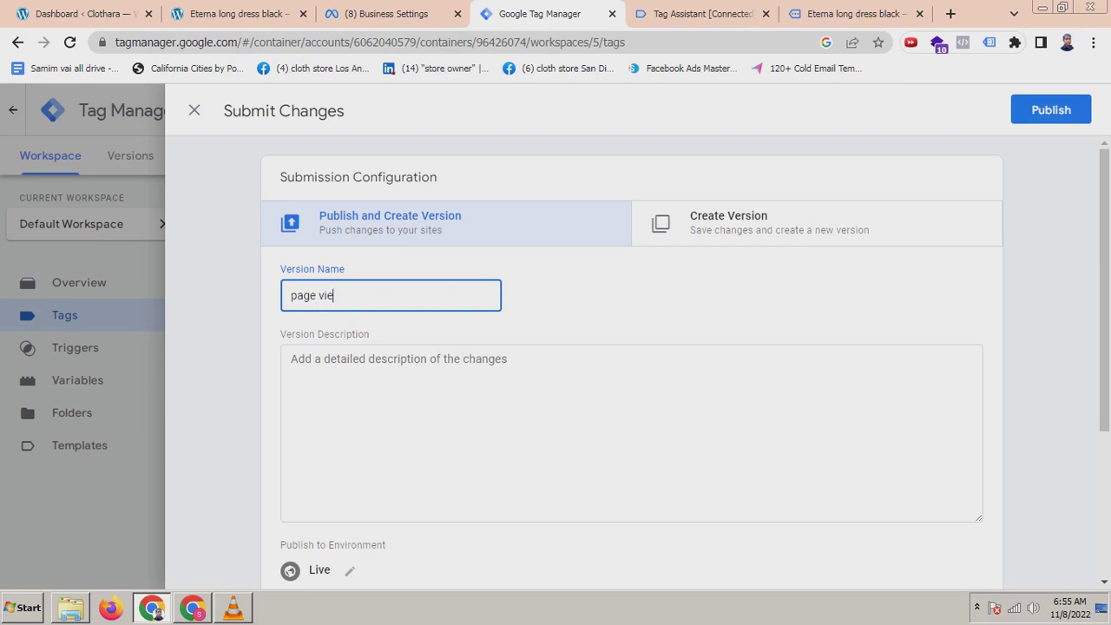